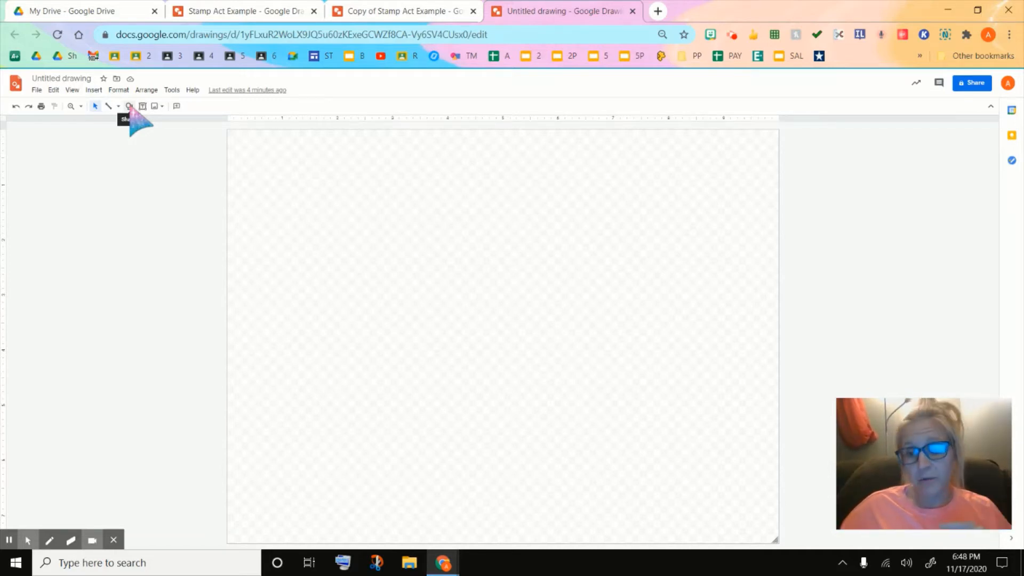
left_click(129, 106)
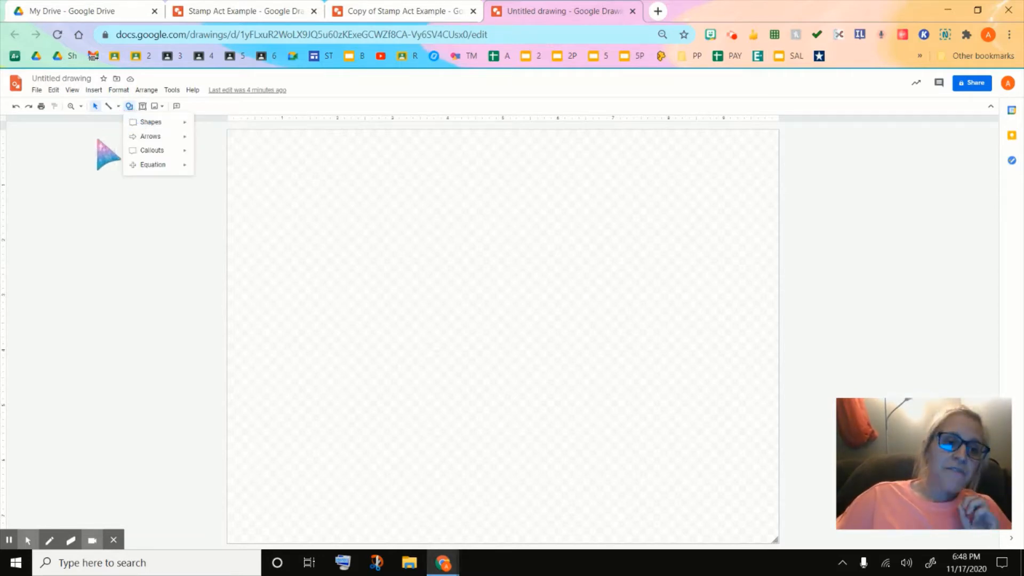
left_click(99, 142)
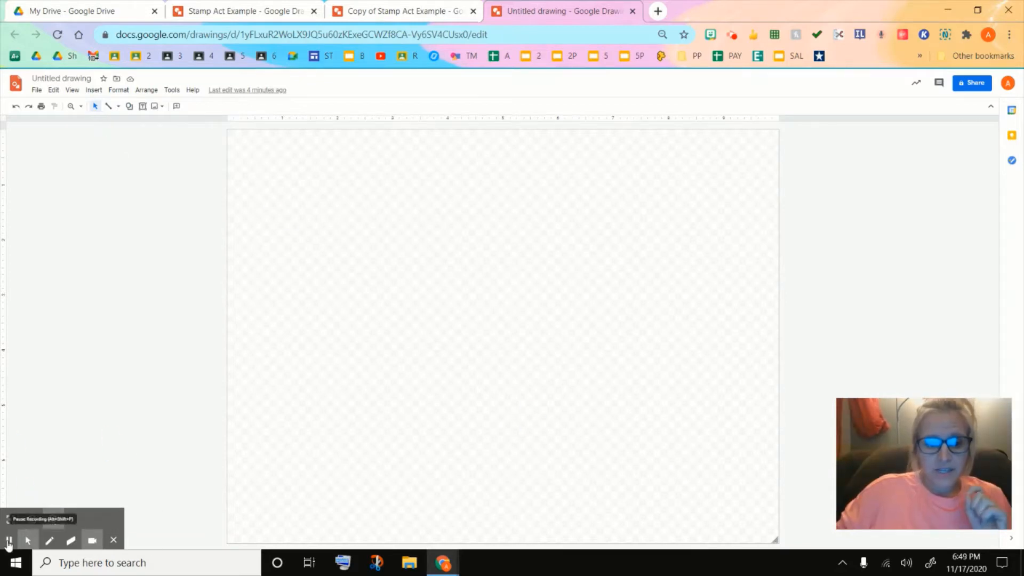
- Draw a small text box near the upper-left corner of the blank canvas
left_click(143, 107)
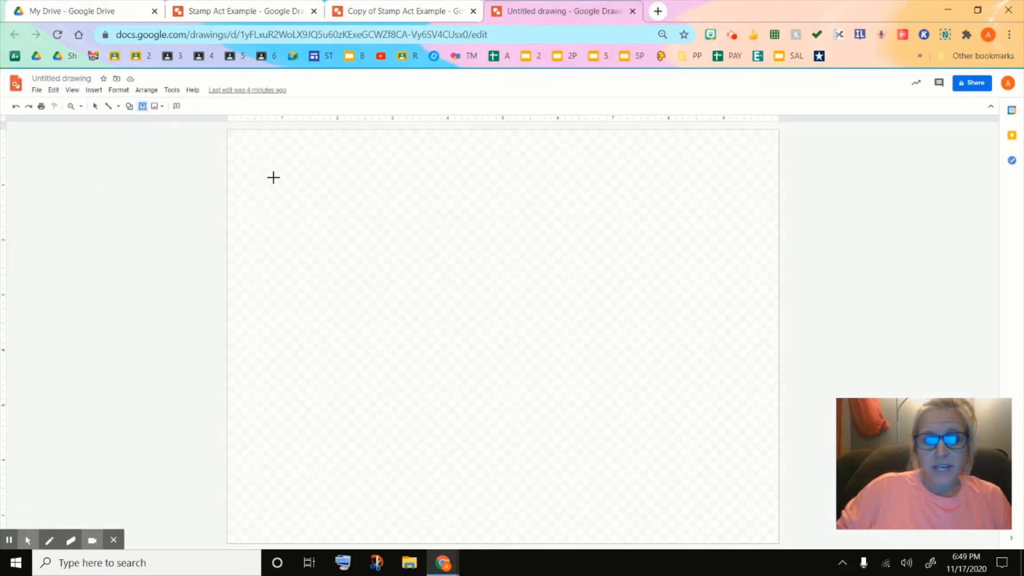
left_click_drag(274, 178, 365, 236)
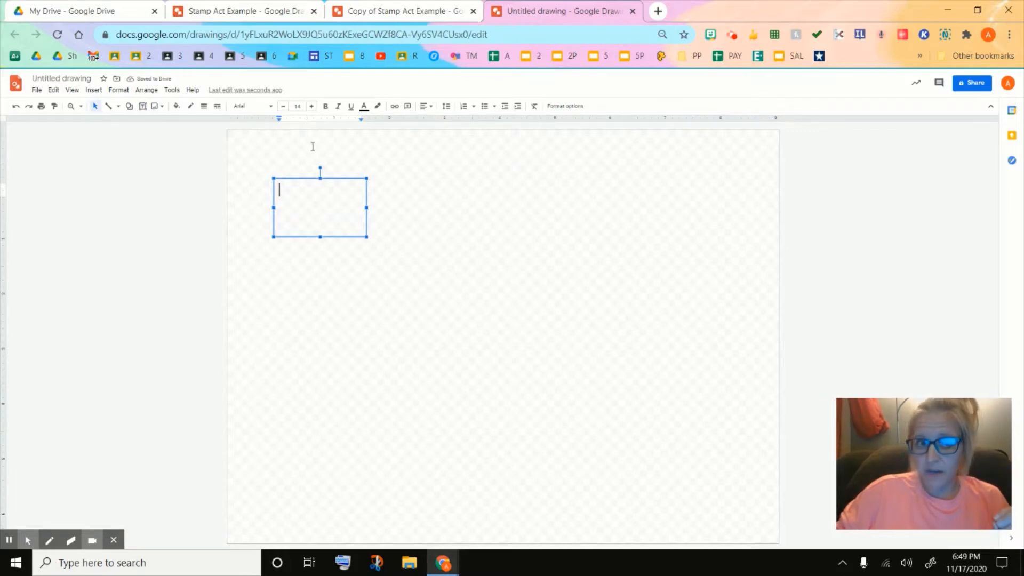
- Examine in the Copy of Stamp Act Example drawing how its words are divided into separate text boxes, and return to the untitled drawing
left_click(368, 11)
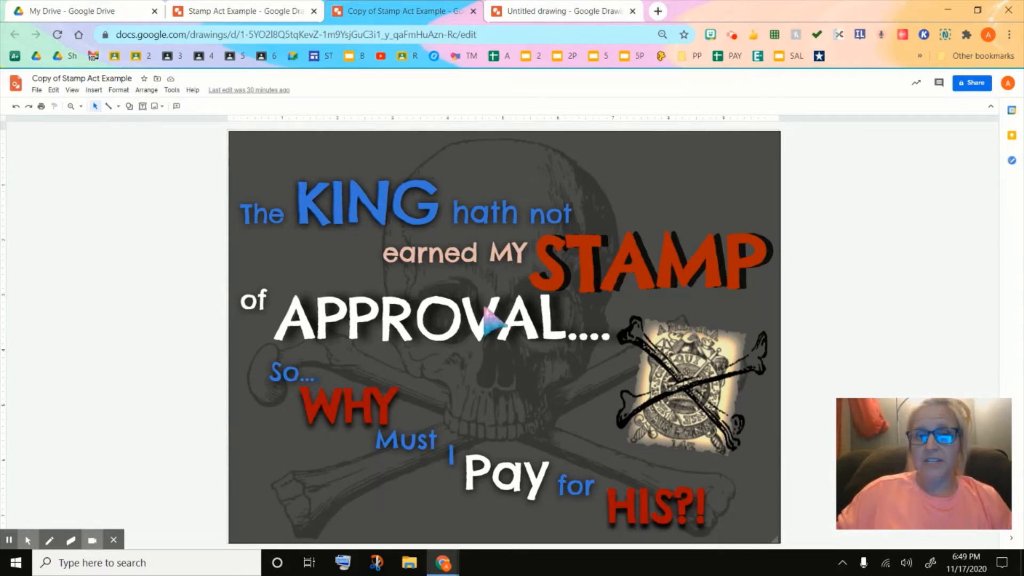
left_click(330, 287)
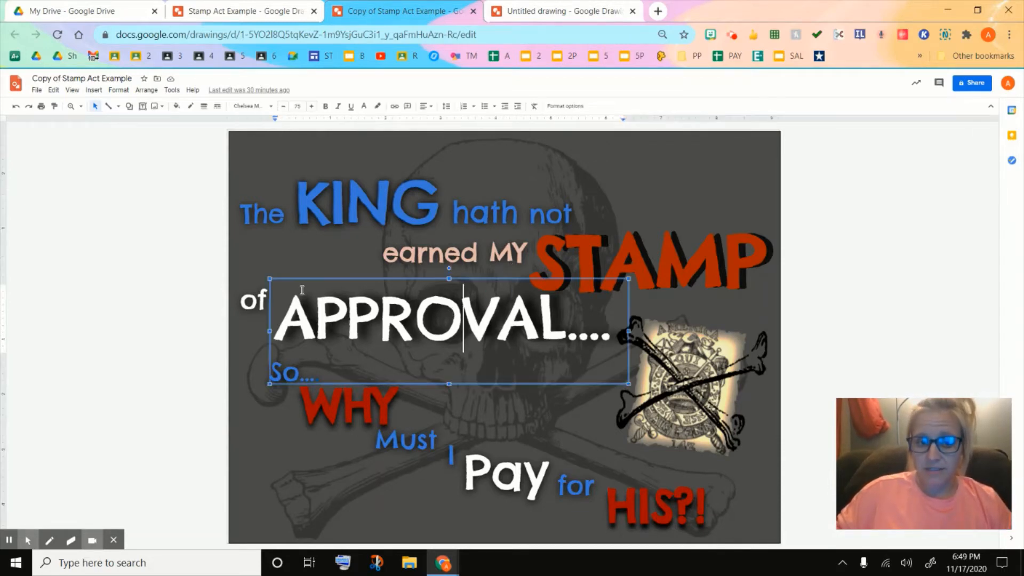
left_click(561, 263)
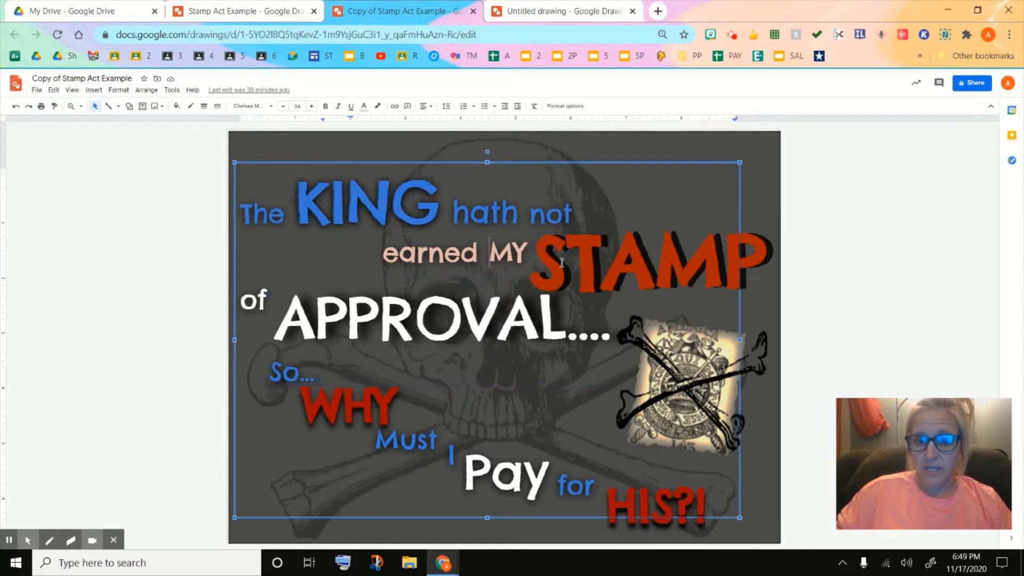
left_click(471, 216)
left_click(541, 8)
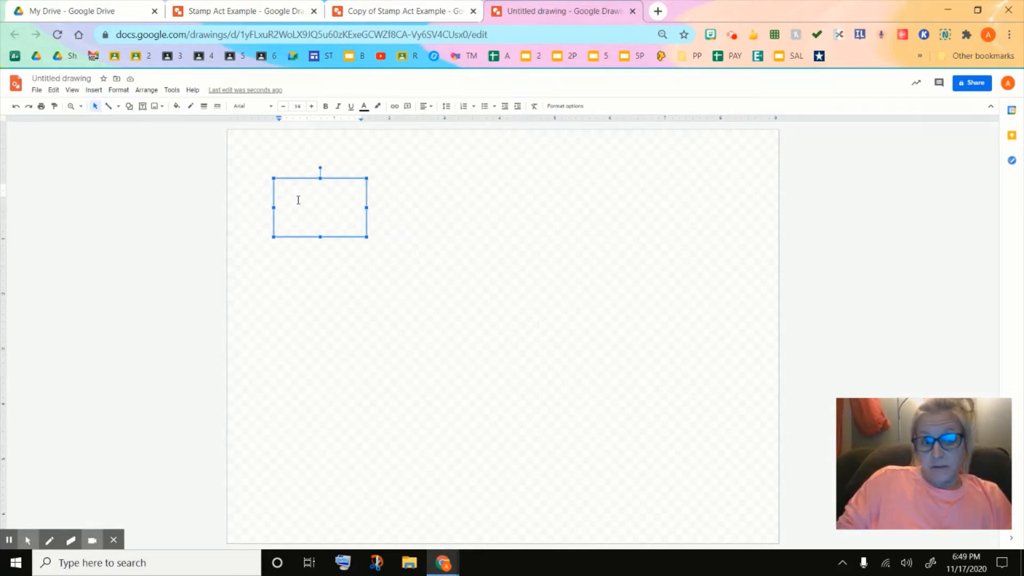
- Enter NO in the empty text box and duplicate the box three times
type("N")
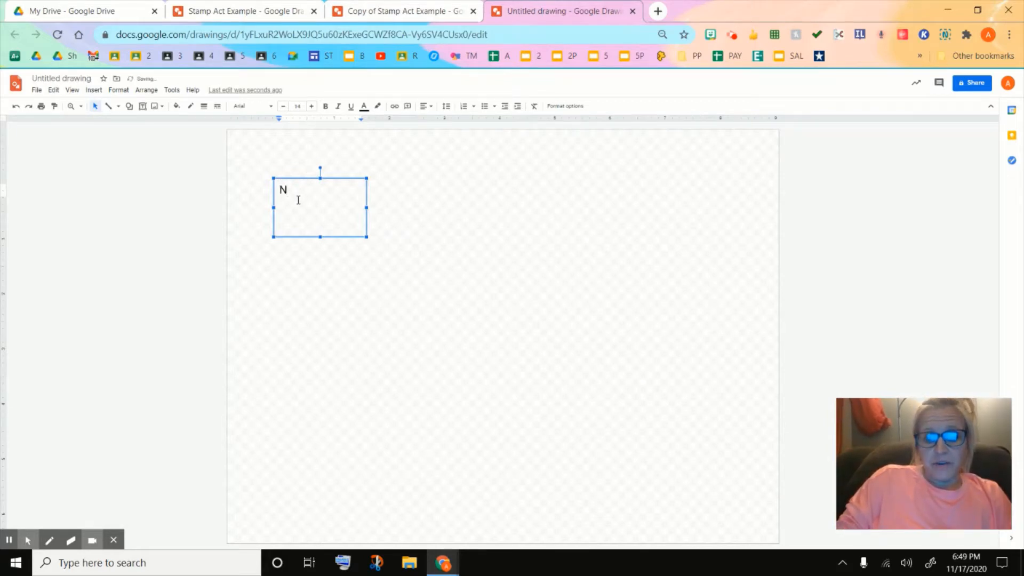
type("O")
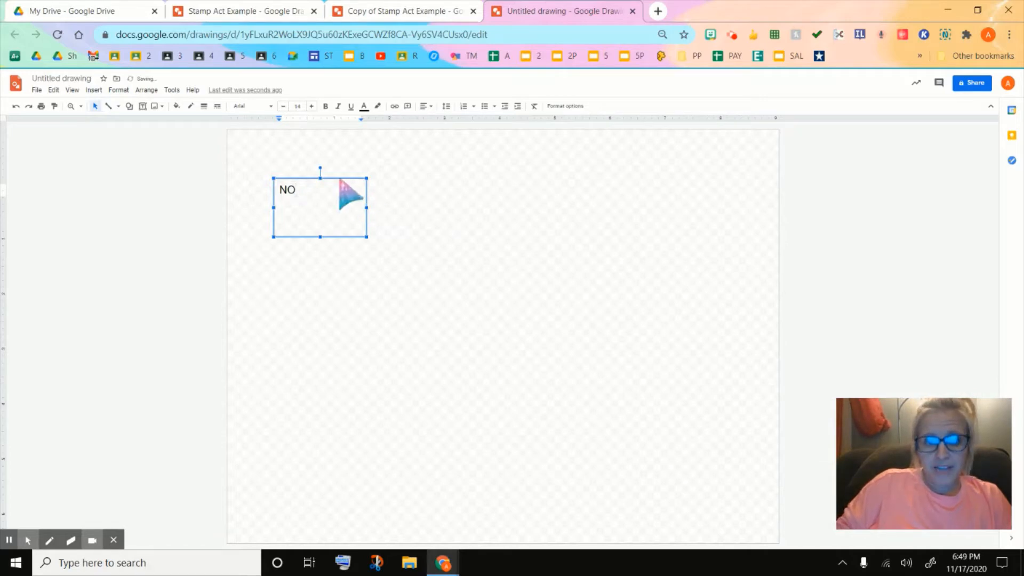
left_click(366, 208)
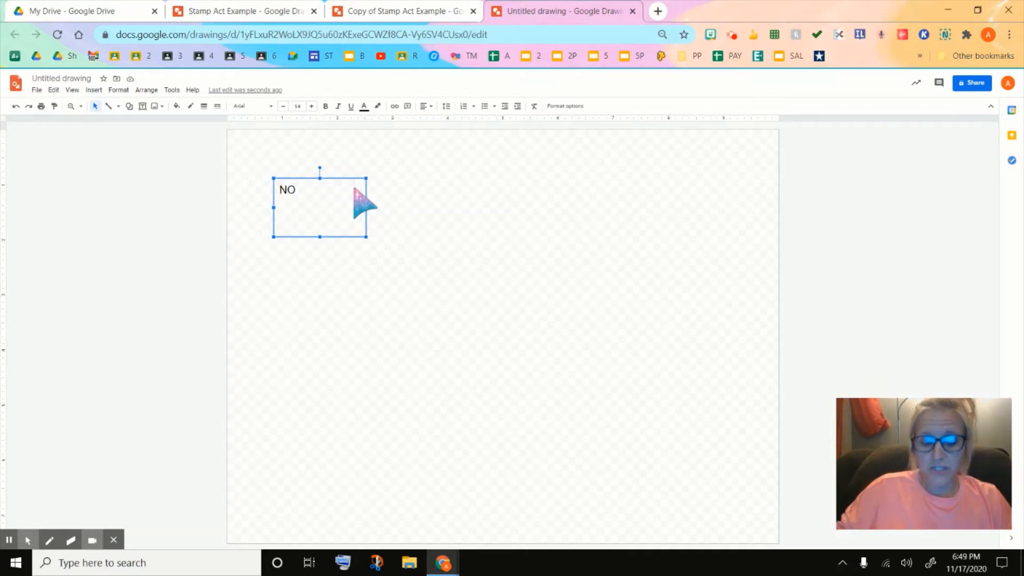
key("ctrl+d")
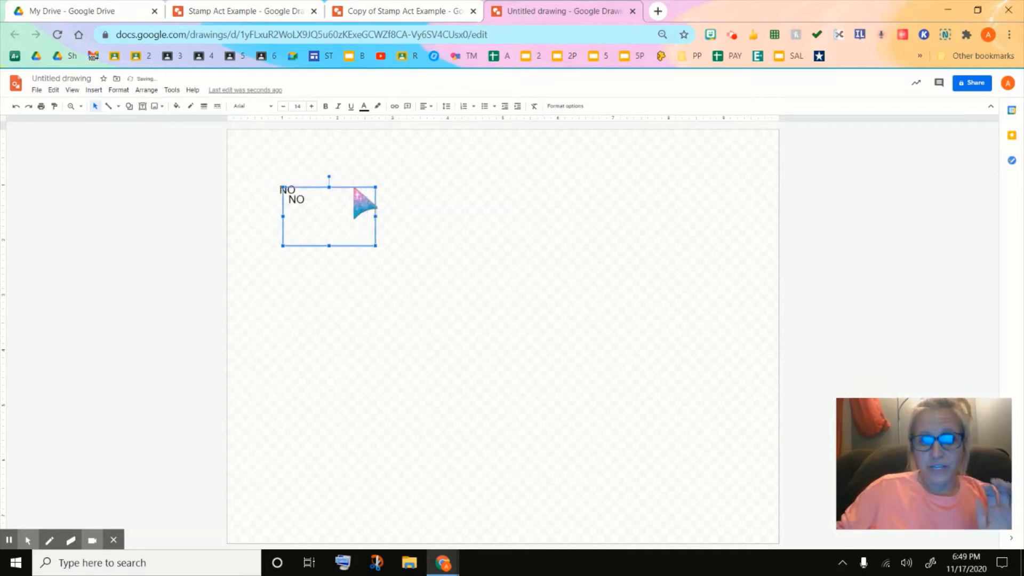
key("ctrl+d")
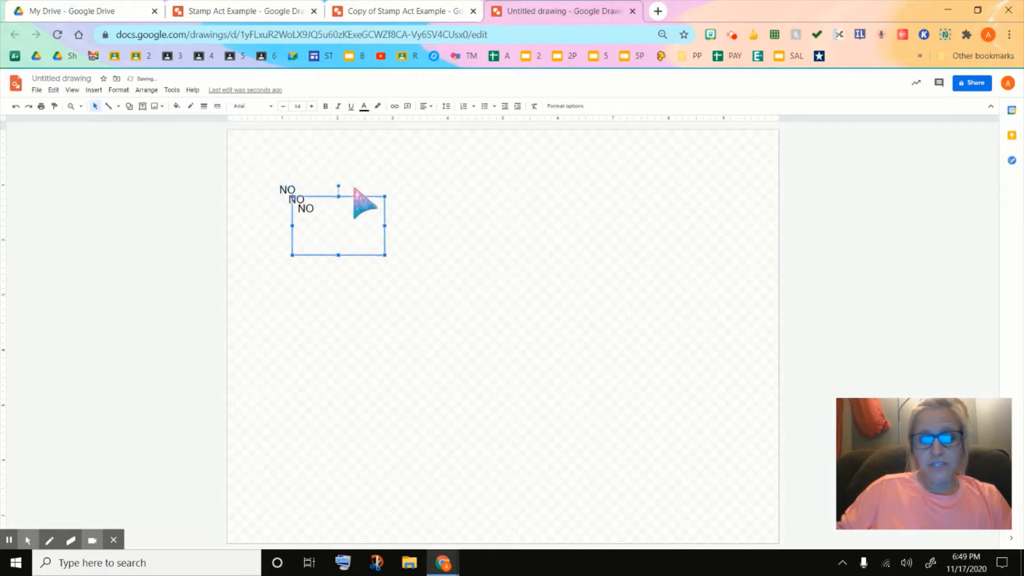
key("ctrl+d")
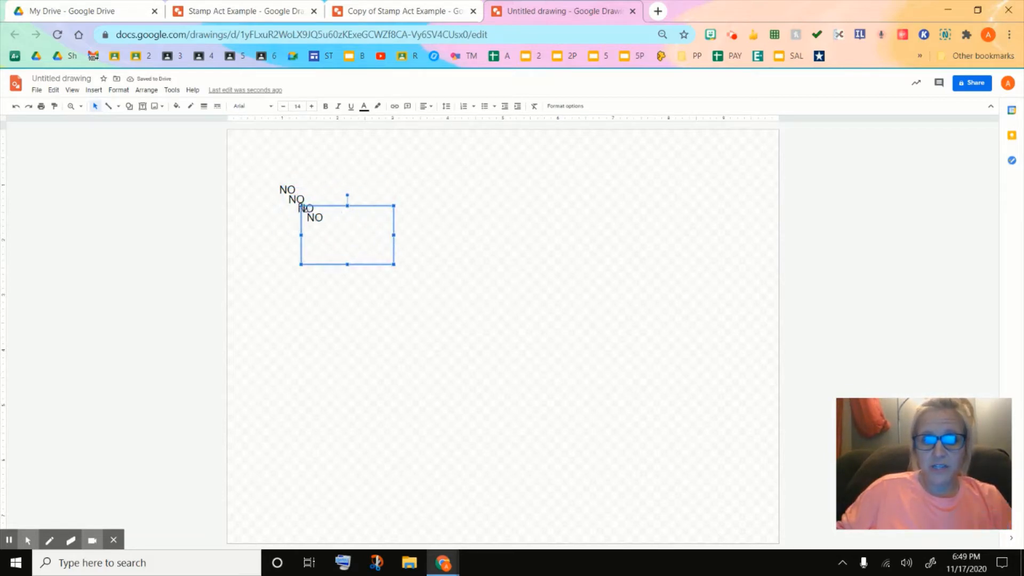
- Separate the two lowest NO copies from the stack, moving one to the right and the other further down
left_click(292, 199)
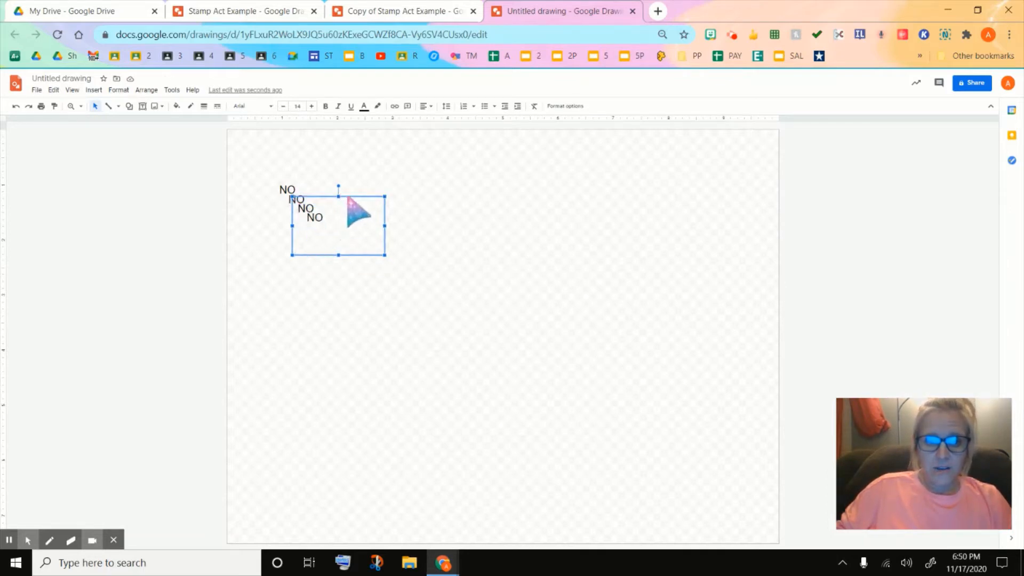
left_click_drag(368, 207, 425, 230)
left_click(320, 212)
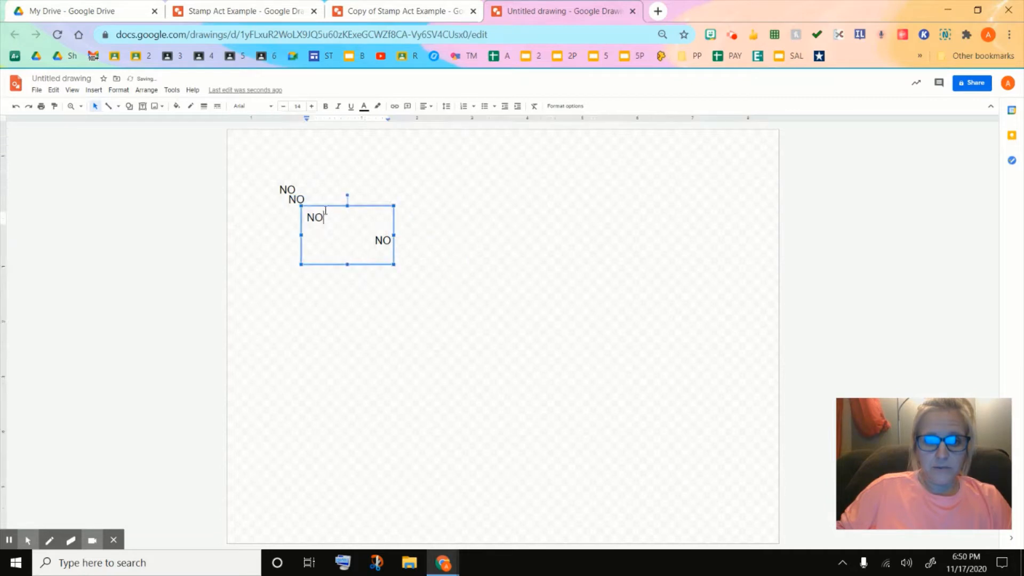
left_click_drag(336, 221, 357, 281)
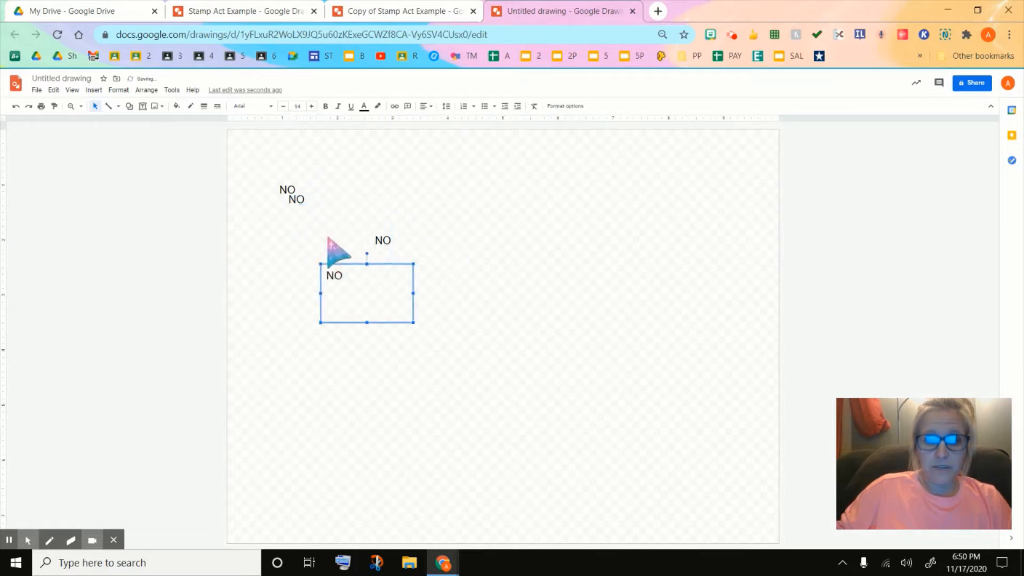
- Replace the text of the second NO box, just below the original, with TAXATION
left_click(304, 200)
double_click(304, 200)
type("Ta")
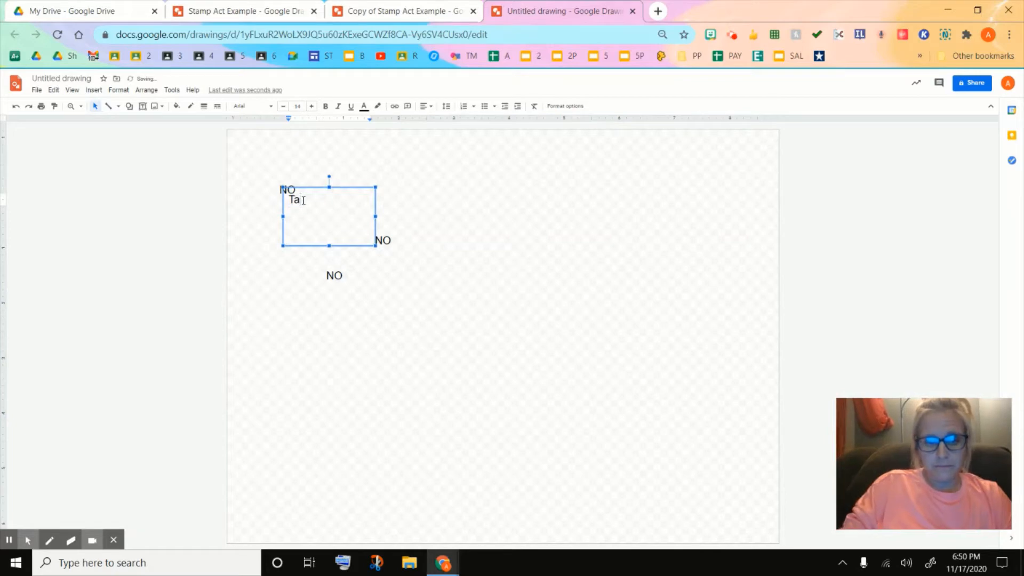
key("BackSpace")
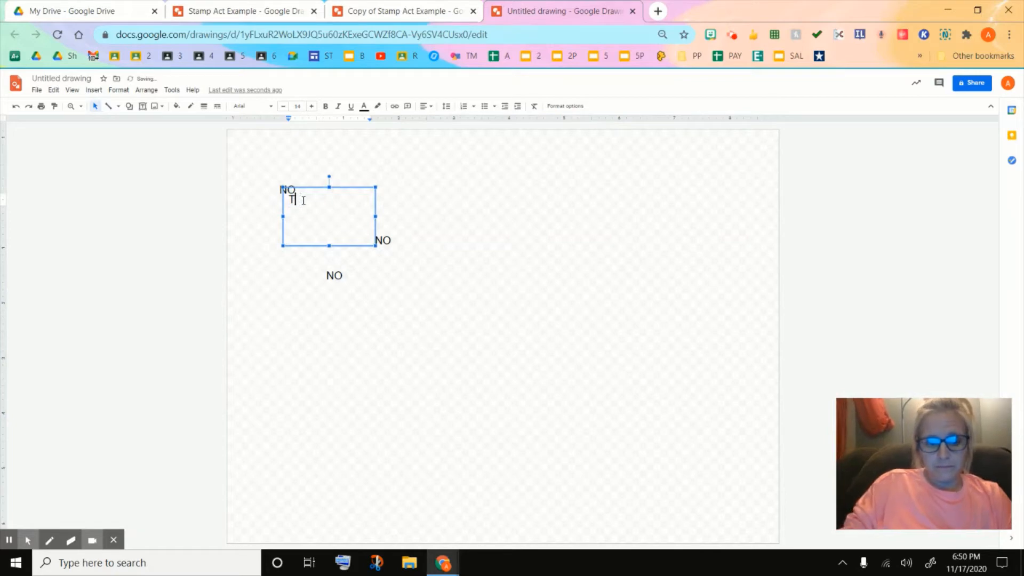
type("AXATION")
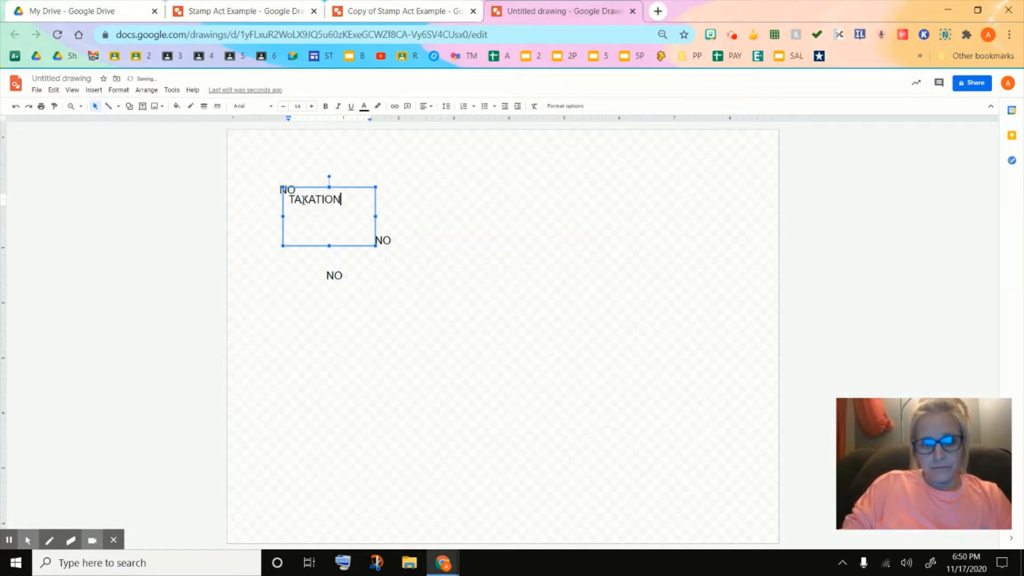
- Replace the text of the NO box moved to the right with WITHOUT
left_click(389, 239)
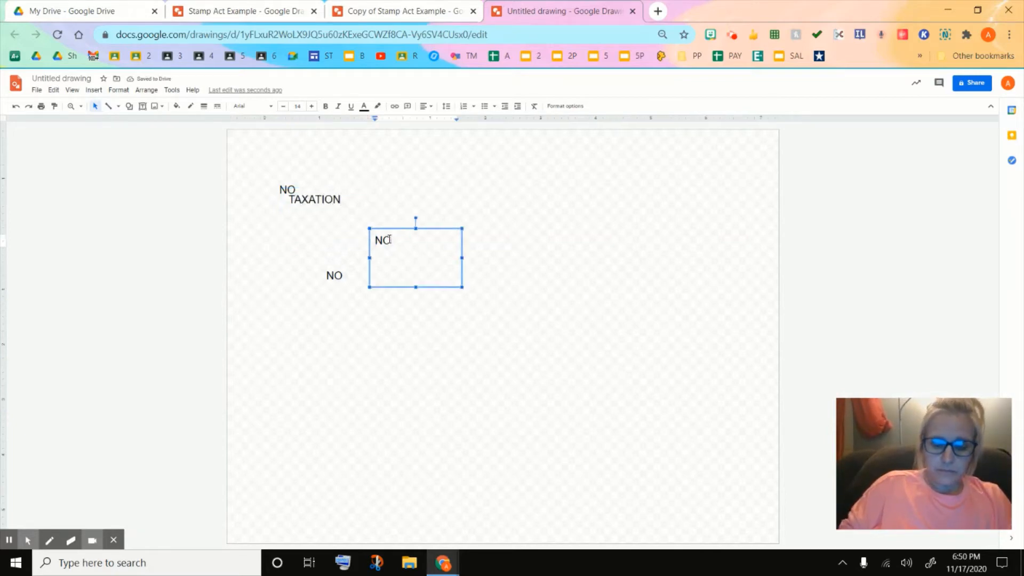
key("BackSpace")
key("BackSpace")
type("WIT")
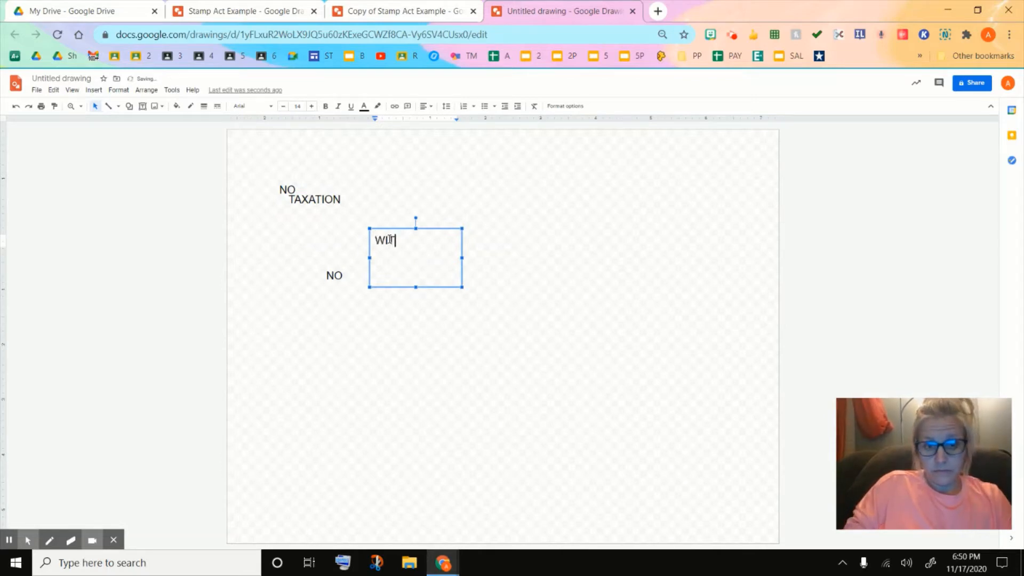
type("HOUT")
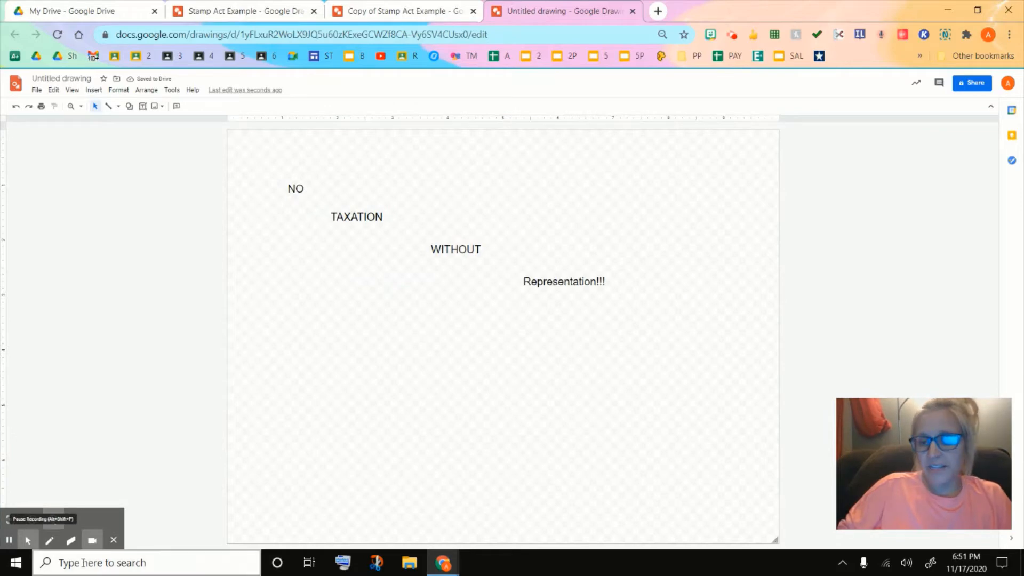
- Set the word NO to font size 48 and widen its text box so the word fits on one line
left_click(294, 189)
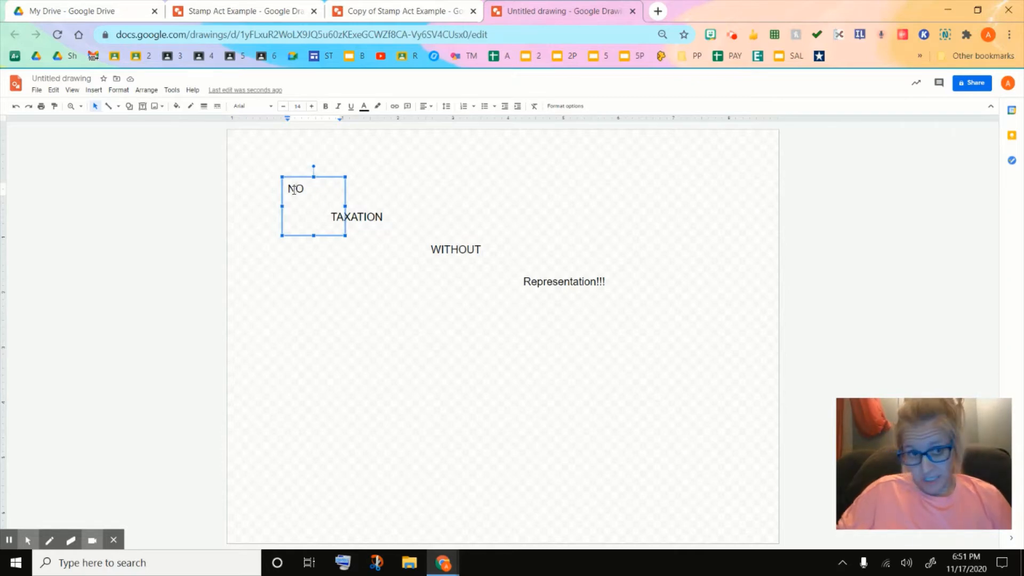
left_click_drag(312, 189, 284, 182)
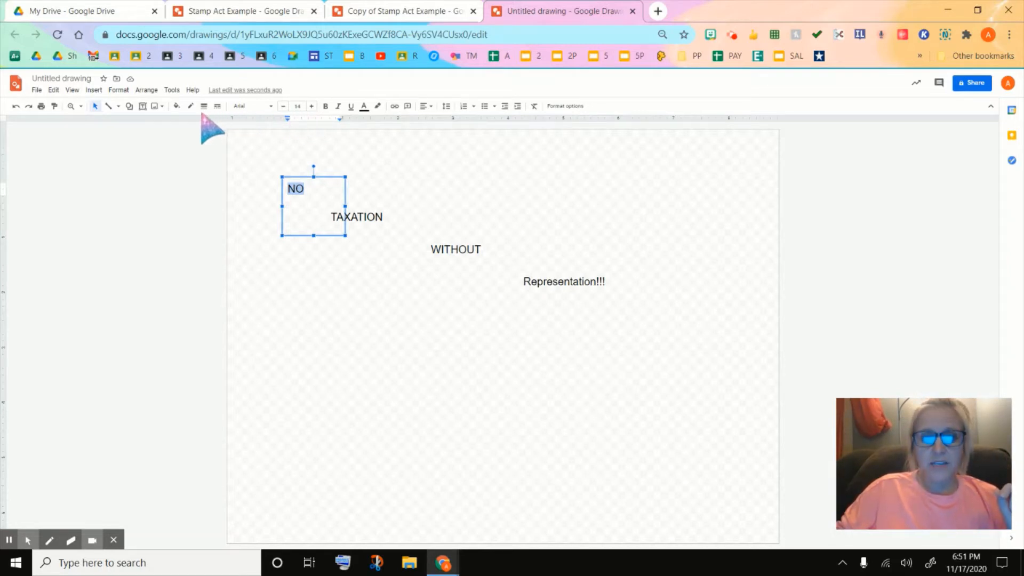
left_click(301, 107)
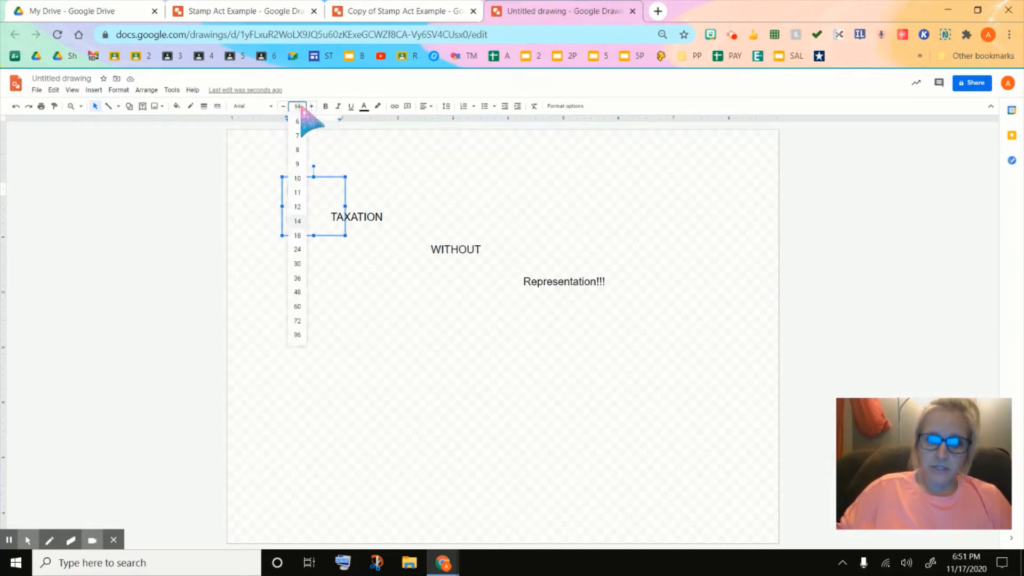
left_click(301, 279)
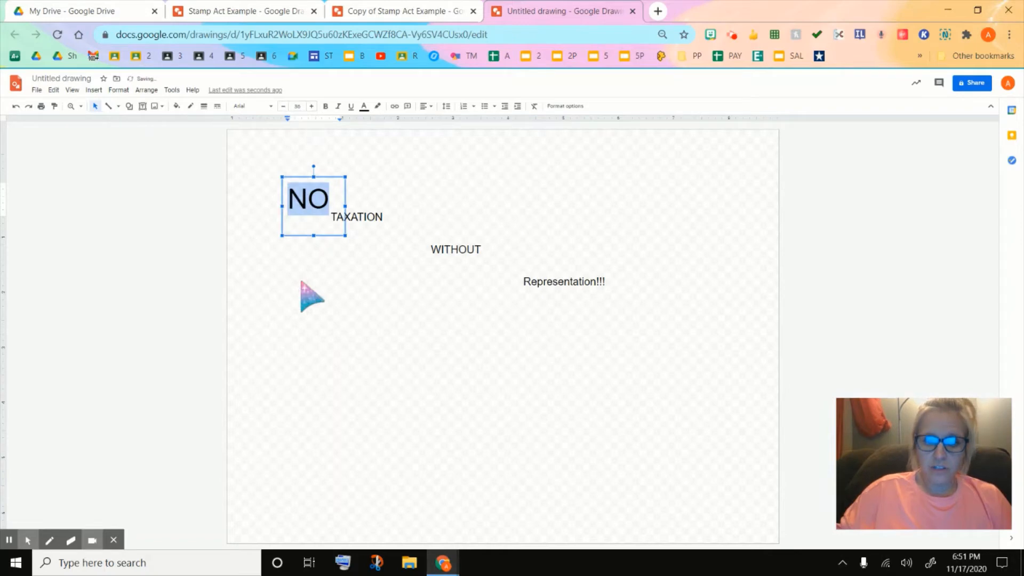
left_click(312, 105)
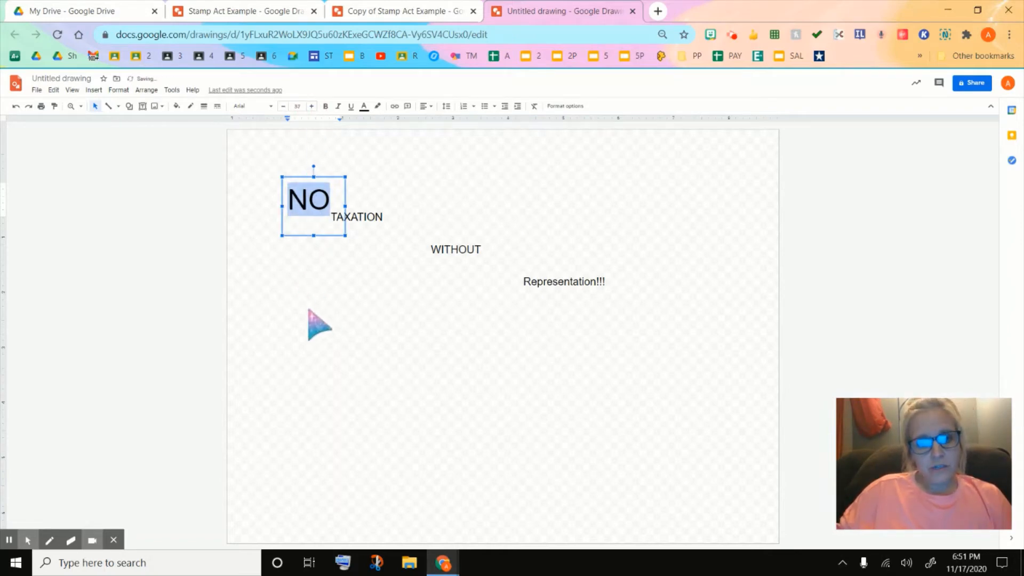
left_click(298, 106)
left_click(297, 293)
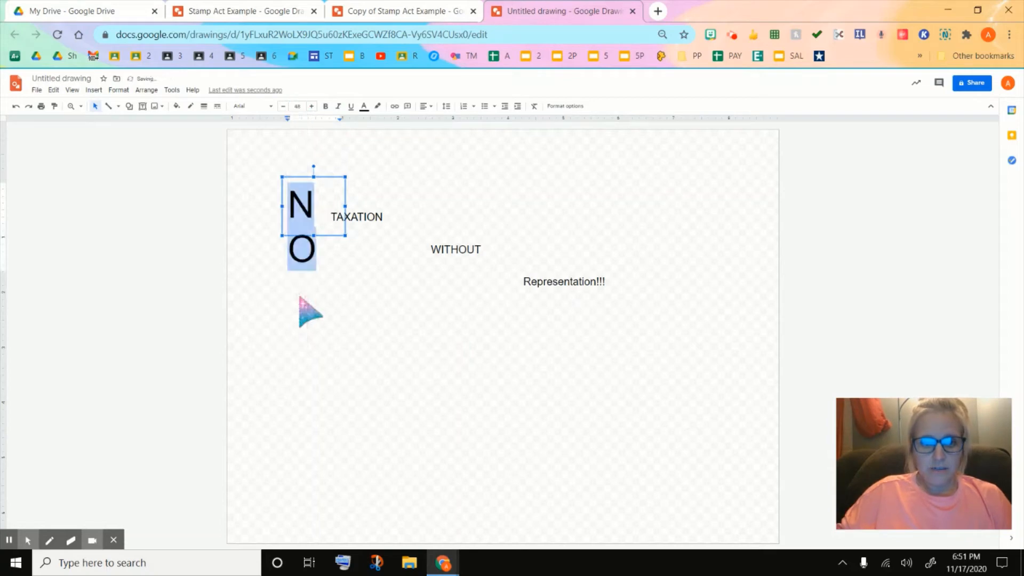
left_click_drag(345, 206, 369, 208)
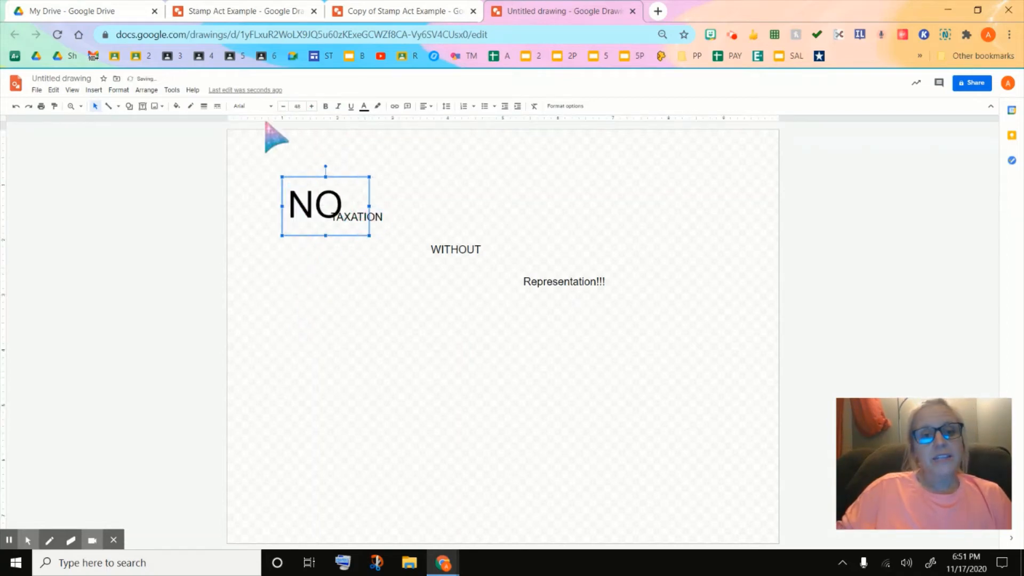
- Select the word NO and mark Overpass in the full font catalogue for addition to the available fonts
left_click(341, 204)
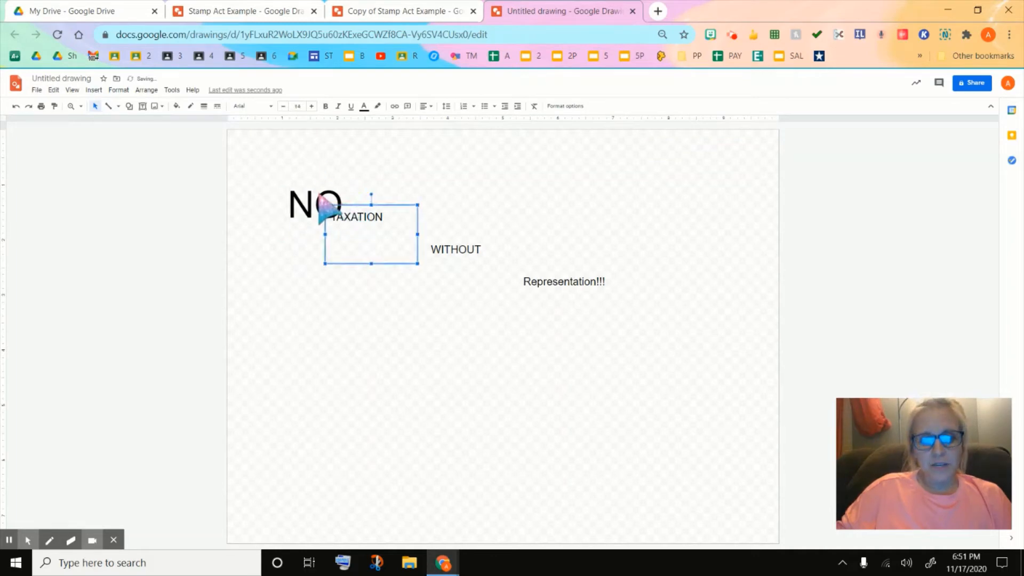
left_click(317, 199)
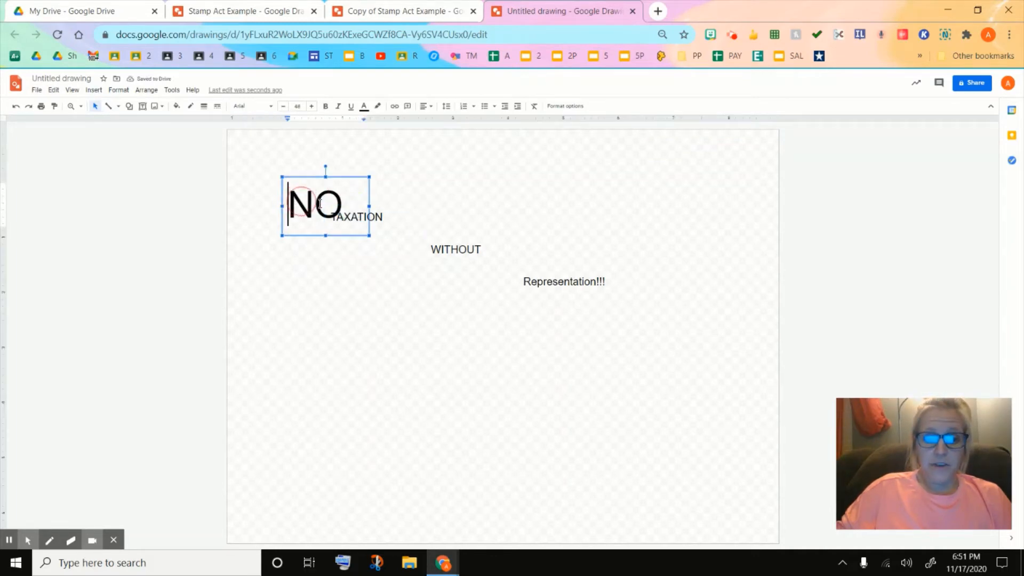
left_click_drag(287, 201, 354, 222)
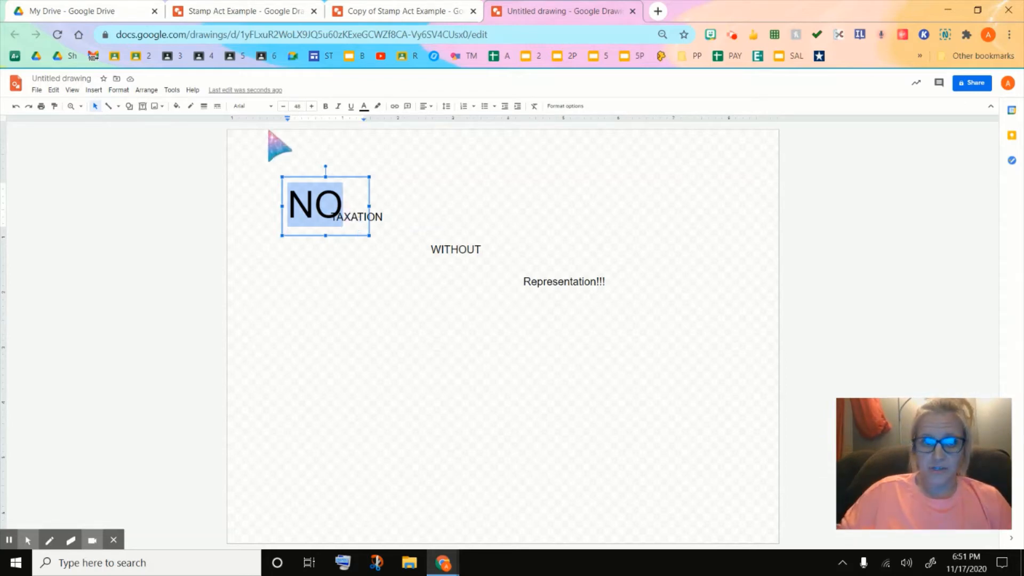
left_click(271, 108)
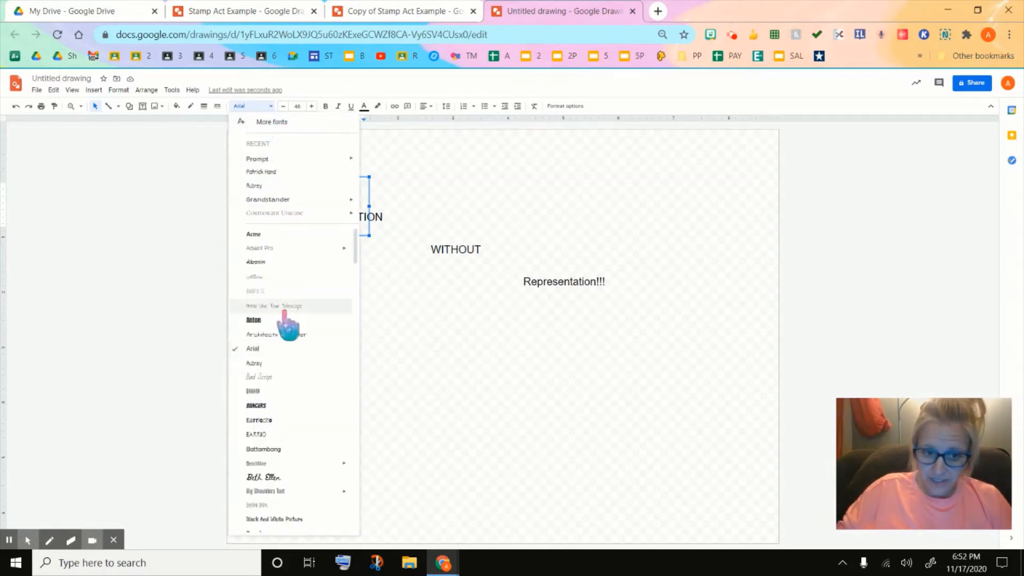
scroll(284, 320, "down", 3)
scroll(285, 315, "down", 7)
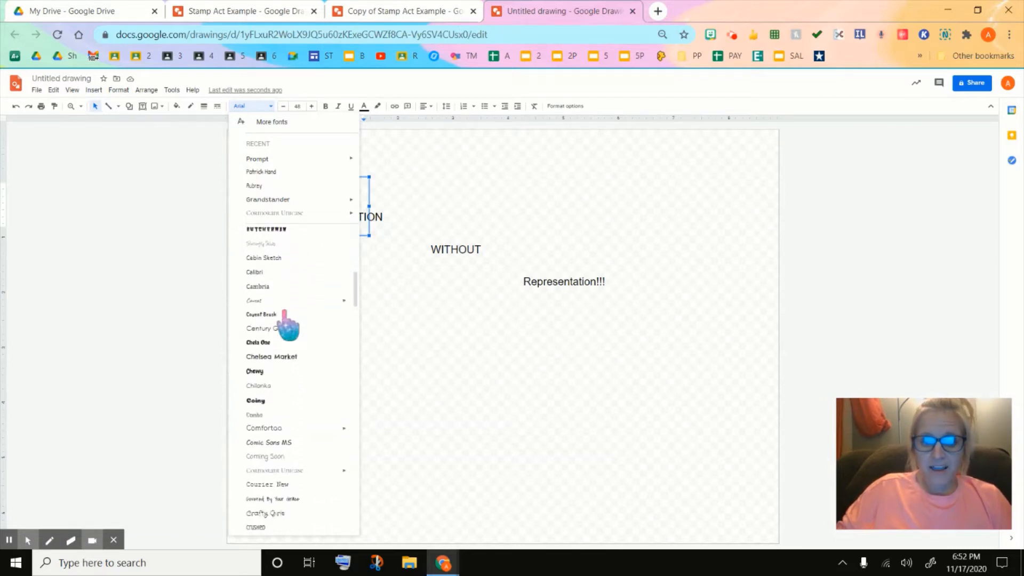
scroll(288, 283, "up", 10)
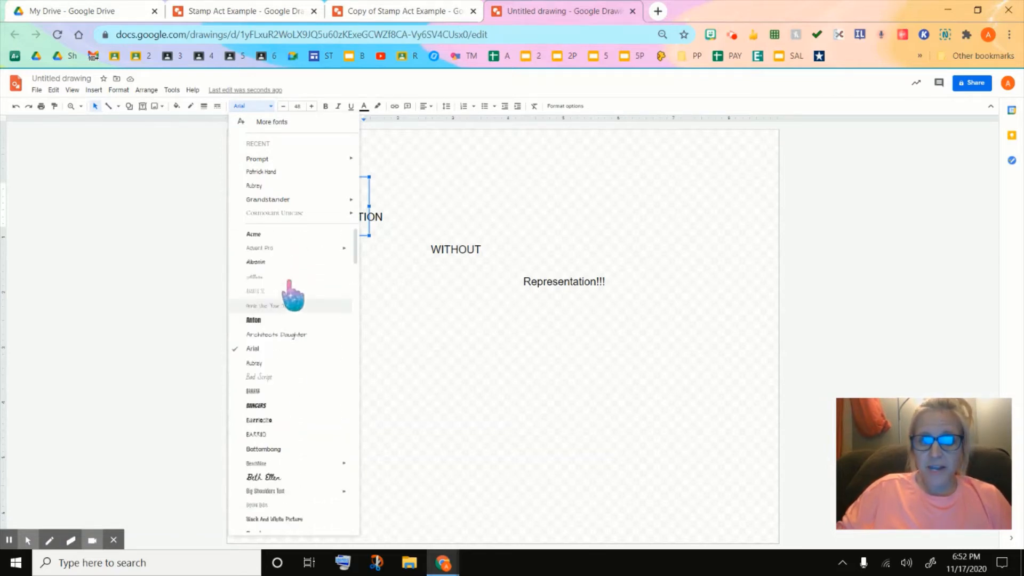
left_click(276, 123)
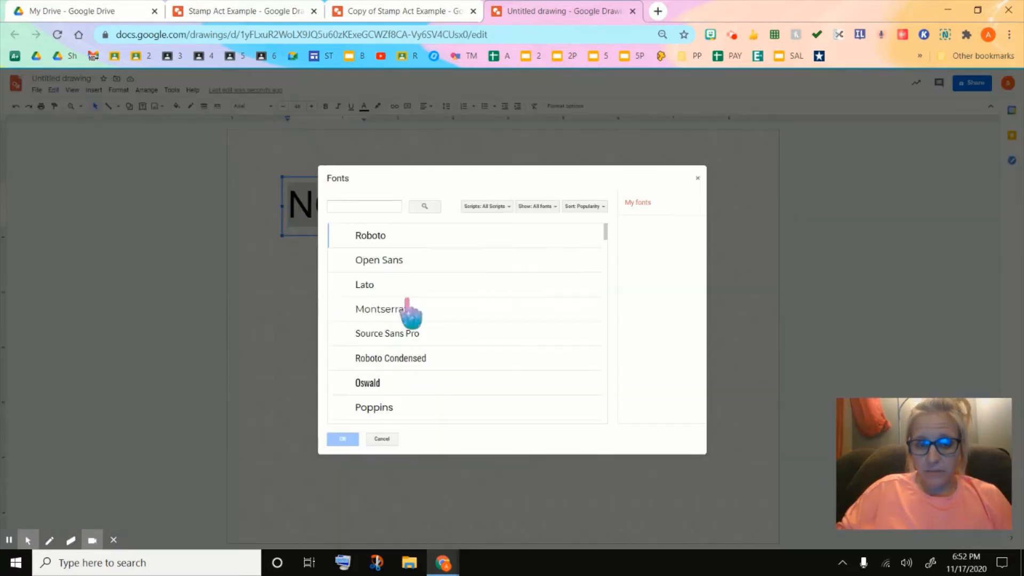
scroll(426, 365, "down", 10)
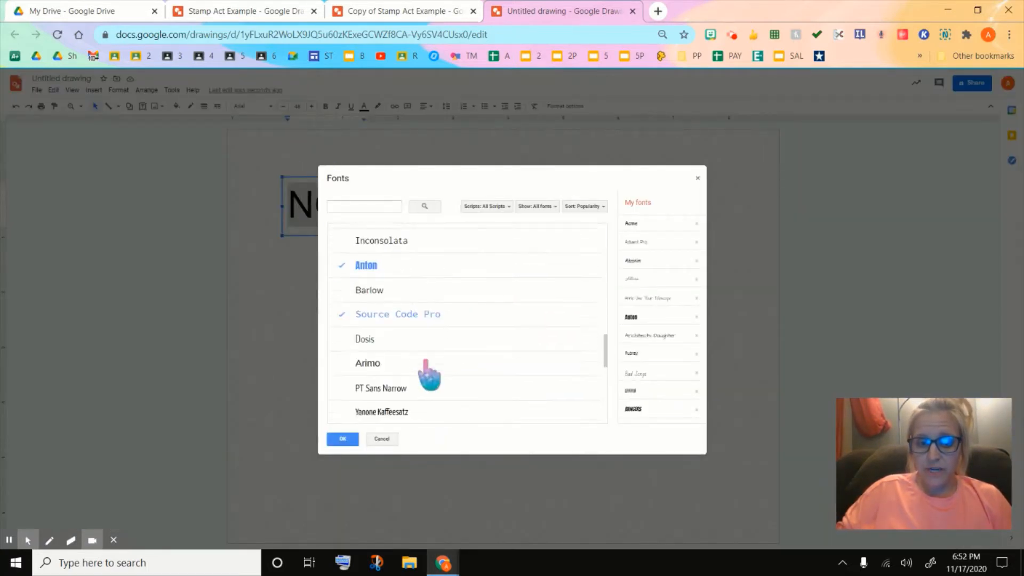
scroll(426, 363, "down", 5)
scroll(426, 362, "down", 5)
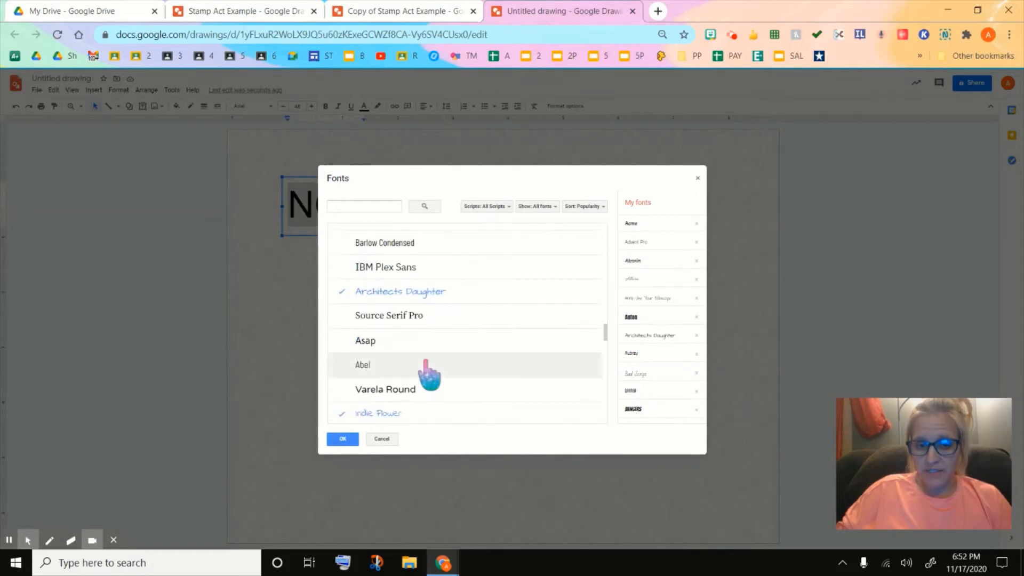
scroll(425, 368, "up", 10)
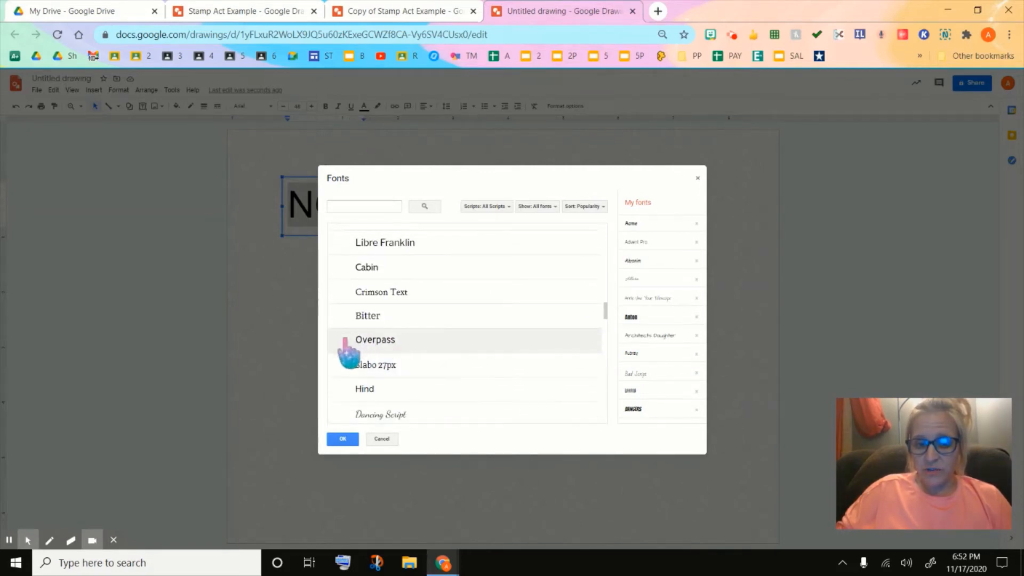
left_click(345, 339)
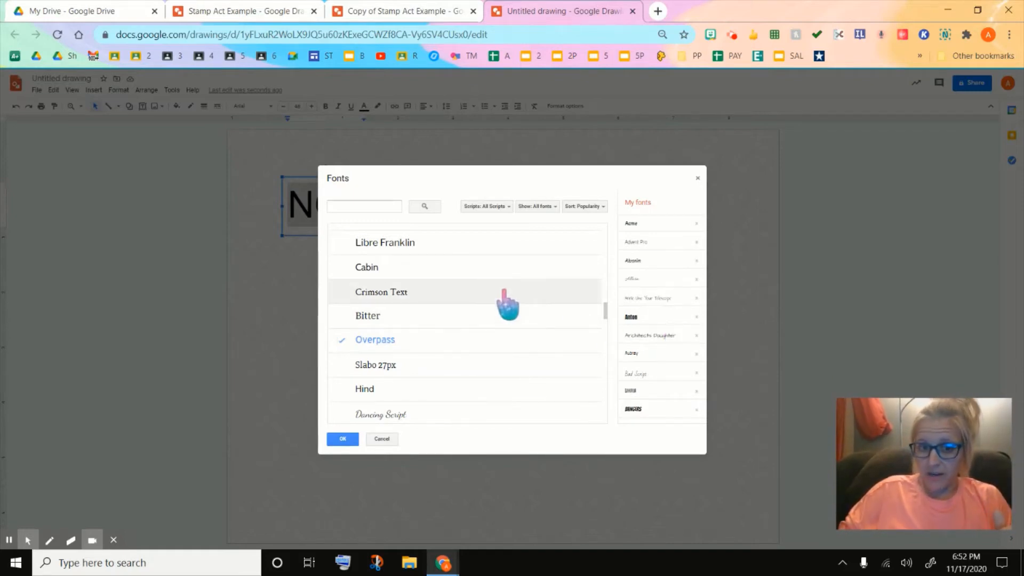
scroll(507, 304, "up", 2)
scroll(507, 303, "up", 3)
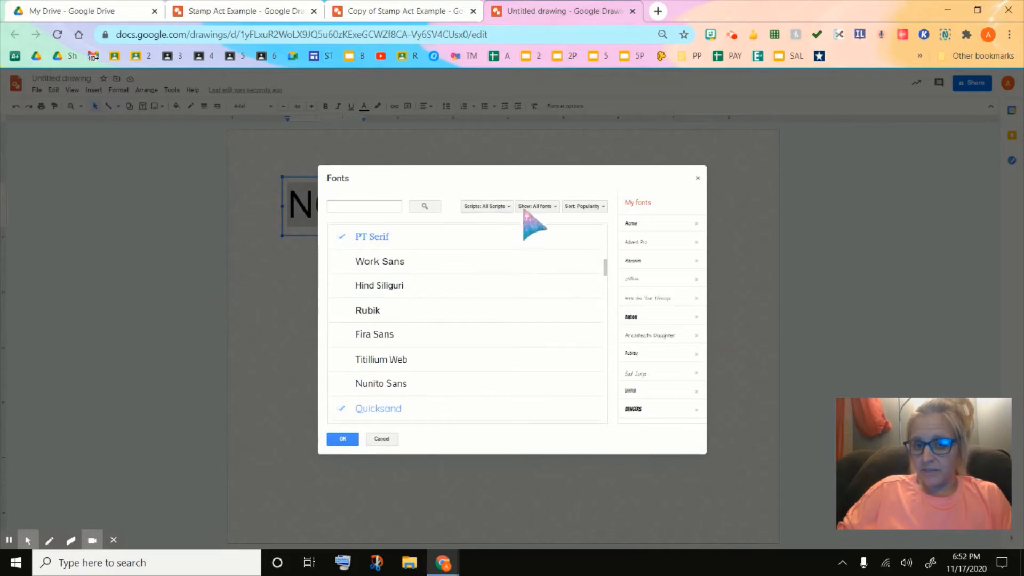
- Sort the font catalogue by Trending, mark Candal as well, and confirm the font additions
left_click(594, 207)
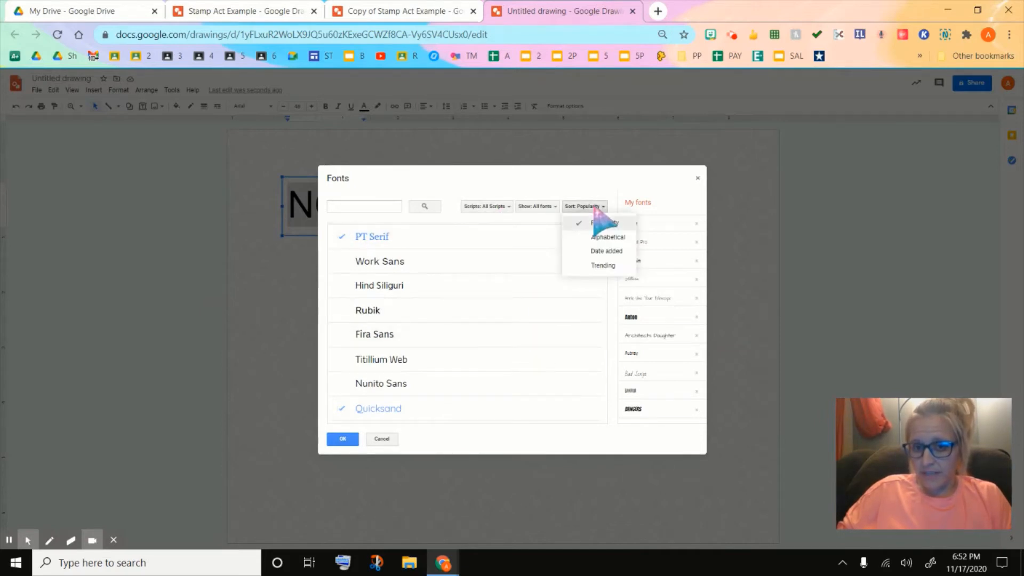
left_click(608, 266)
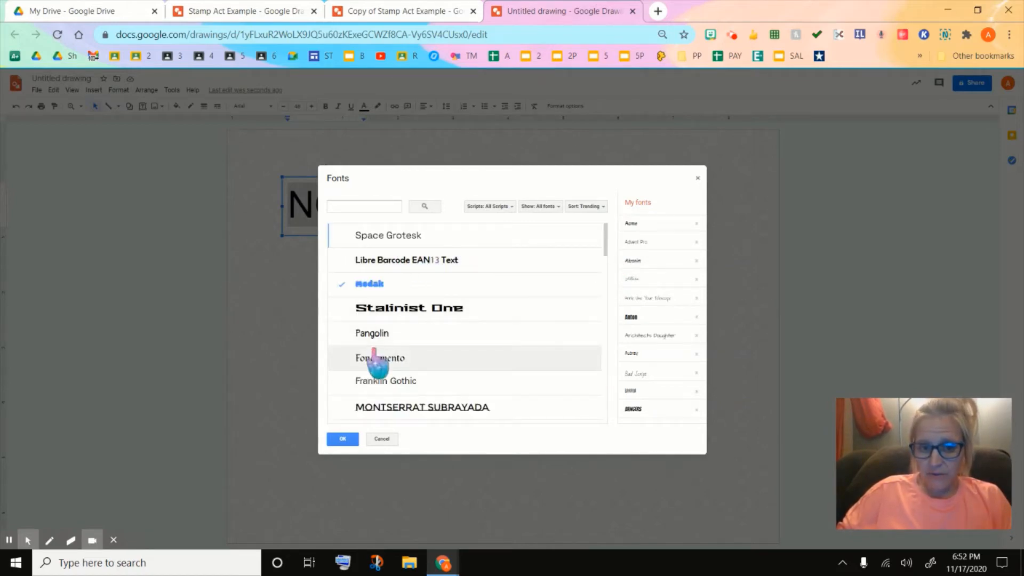
scroll(375, 356, "down", 3)
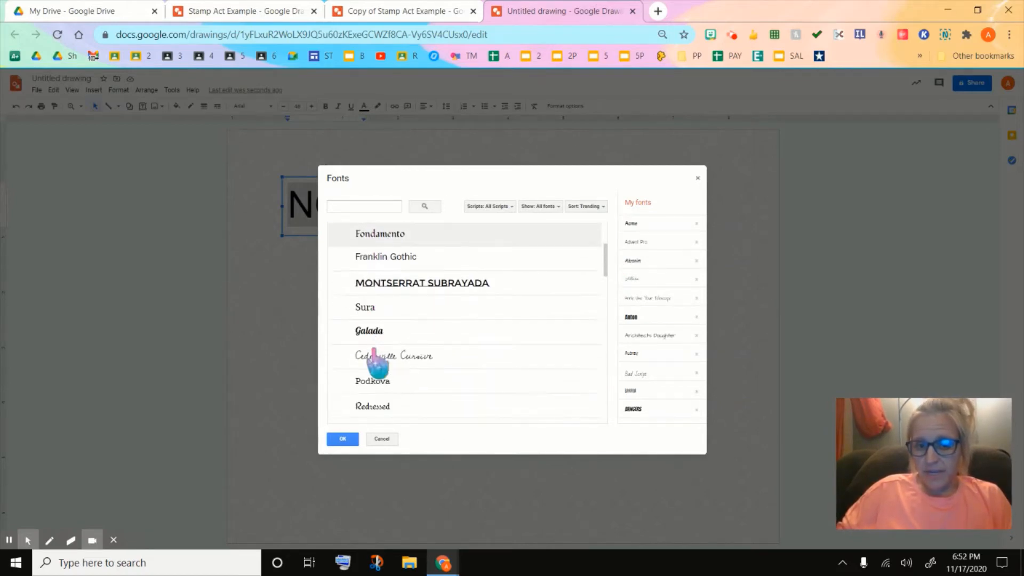
scroll(375, 356, "down", 2)
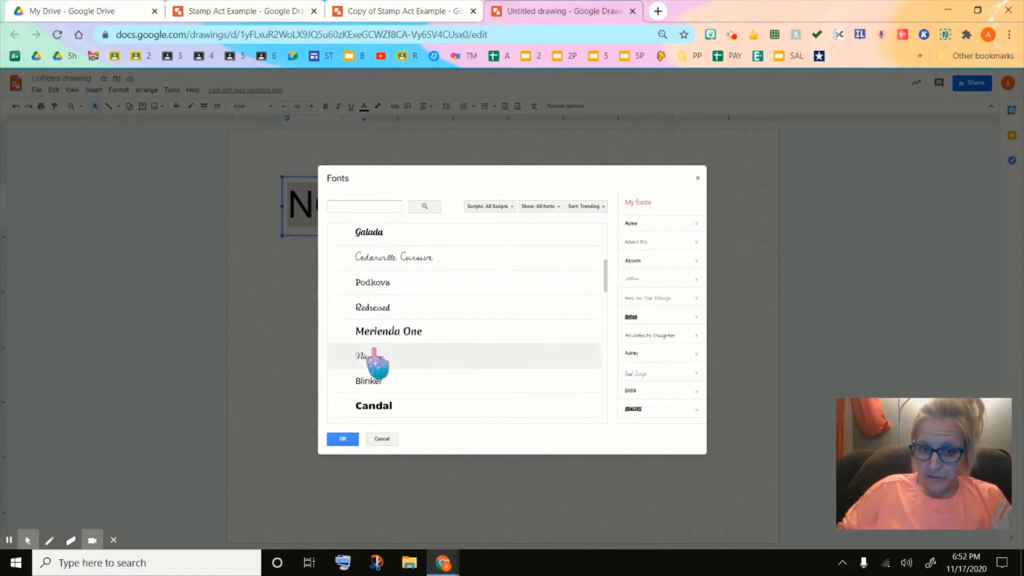
scroll(375, 357, "down", 2)
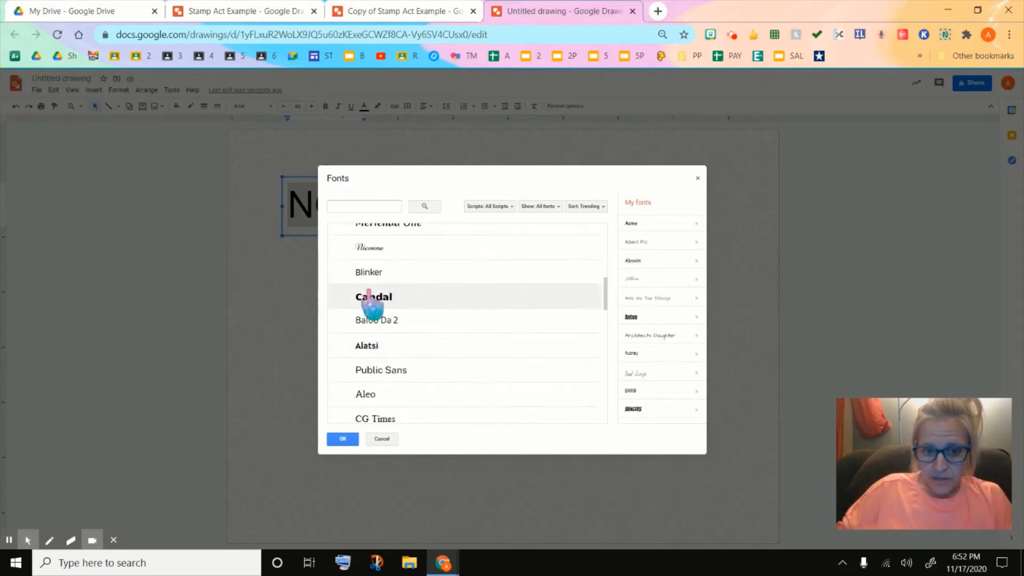
left_click(344, 440)
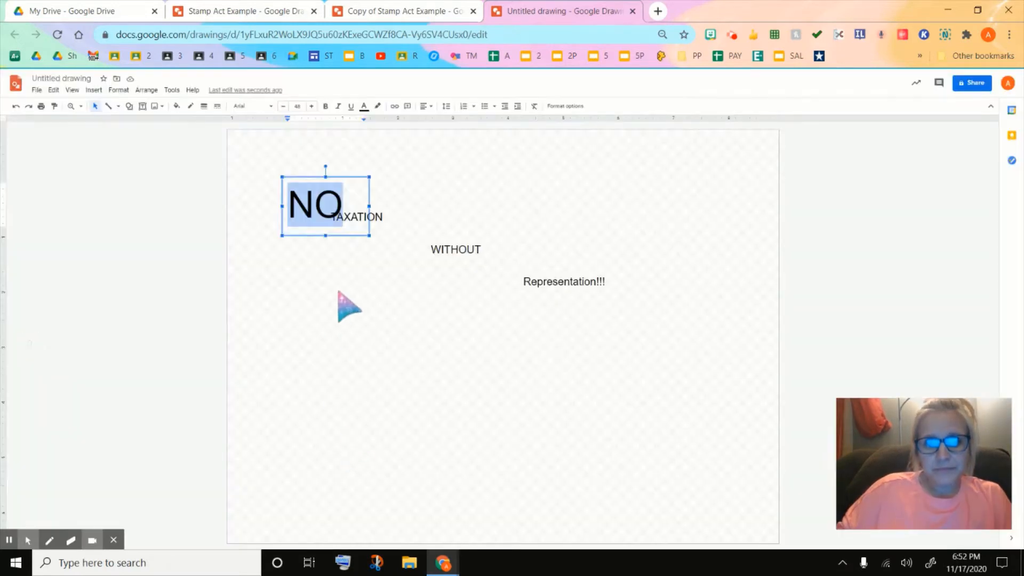
- Set the word NO in the Chelsea Market font
left_click(271, 106)
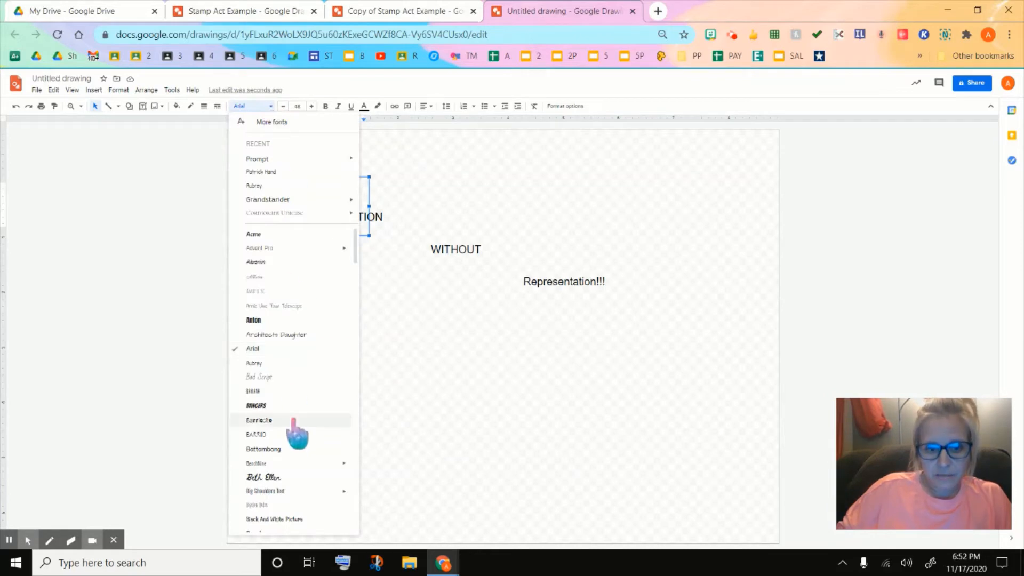
scroll(297, 432, "down", 5)
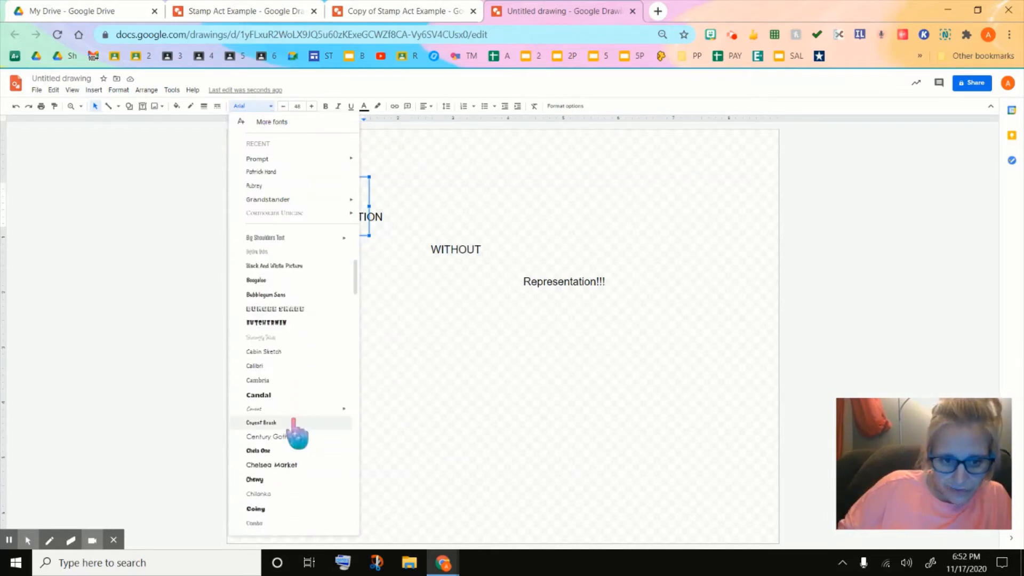
scroll(297, 432, "down", 4)
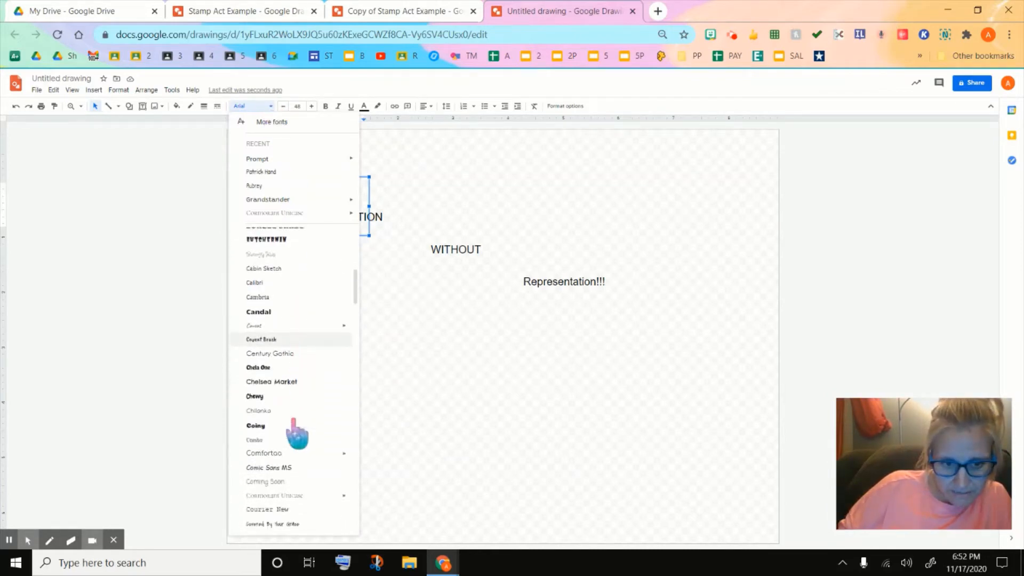
scroll(297, 432, "down", 2)
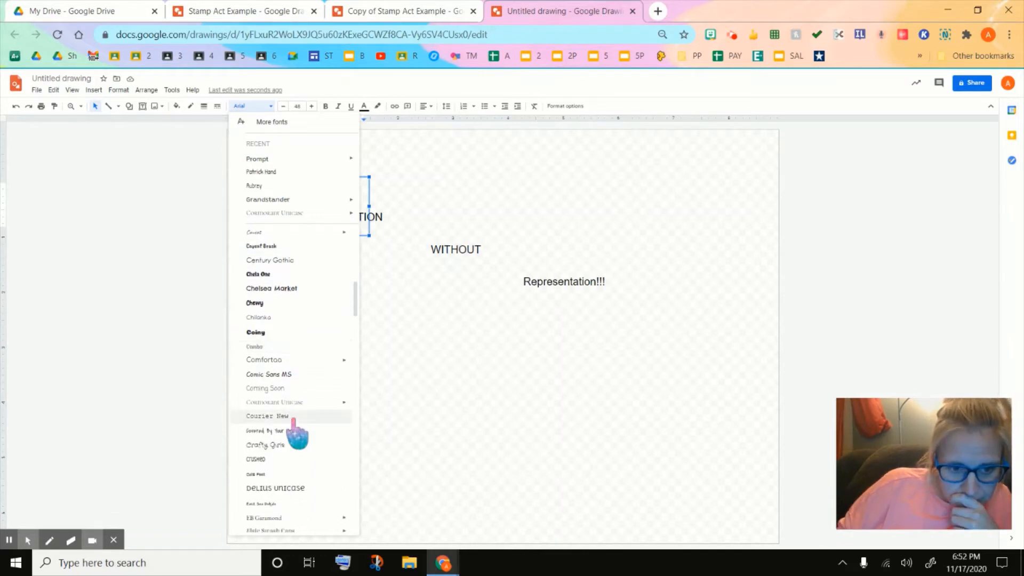
scroll(297, 433, "up", 1)
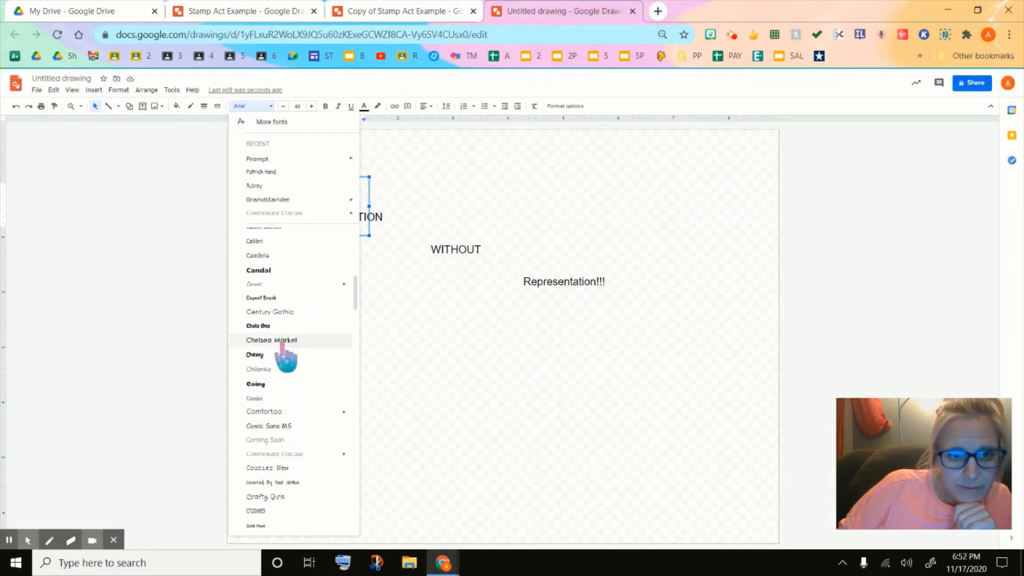
left_click(281, 342)
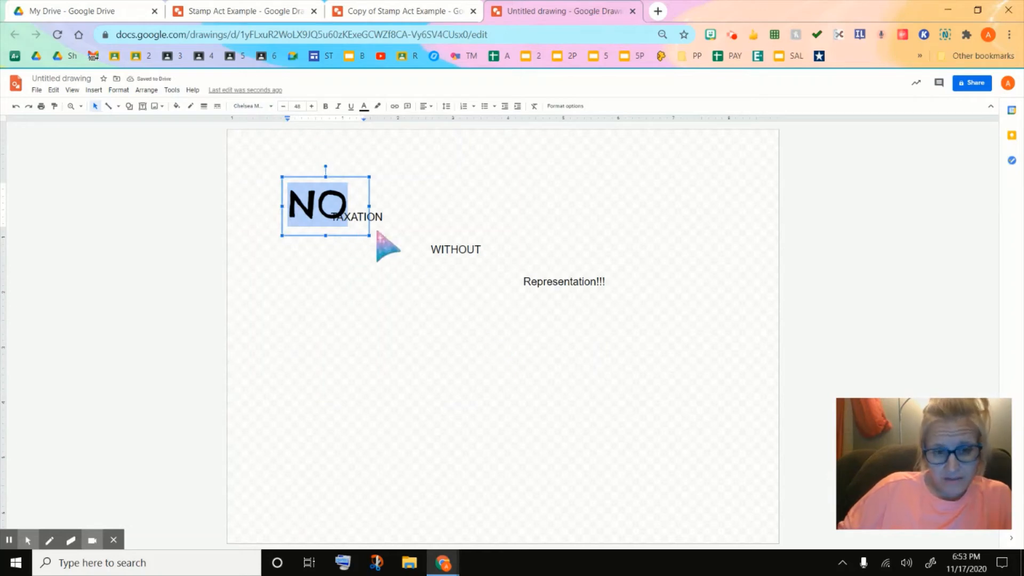
left_click(9, 541)
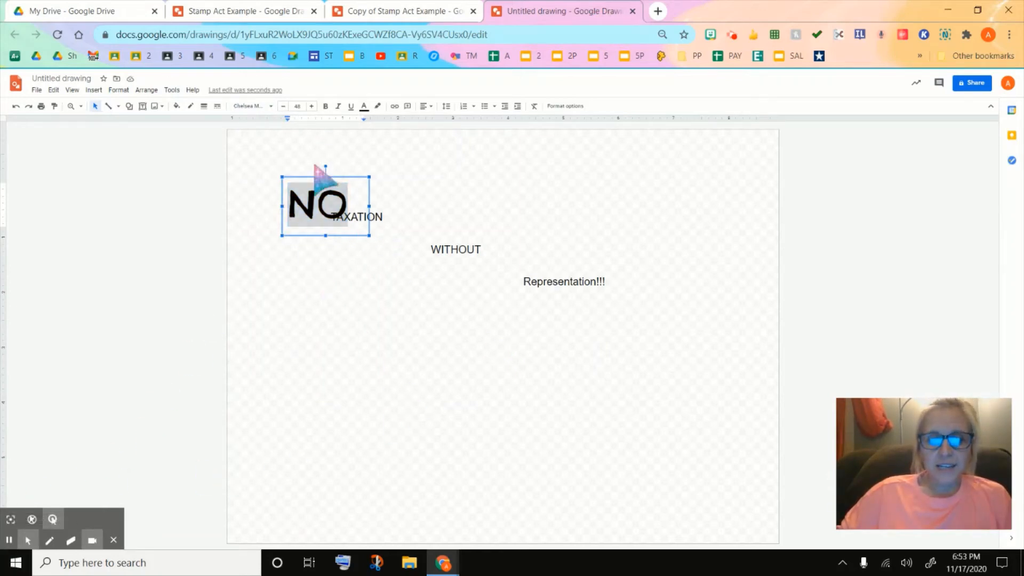
left_click(364, 107)
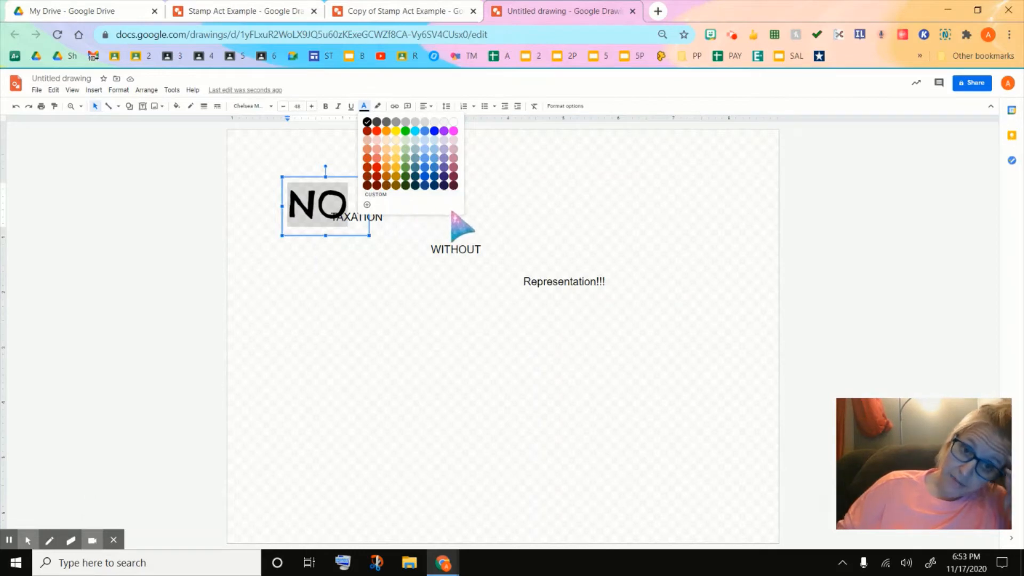
left_click(517, 188)
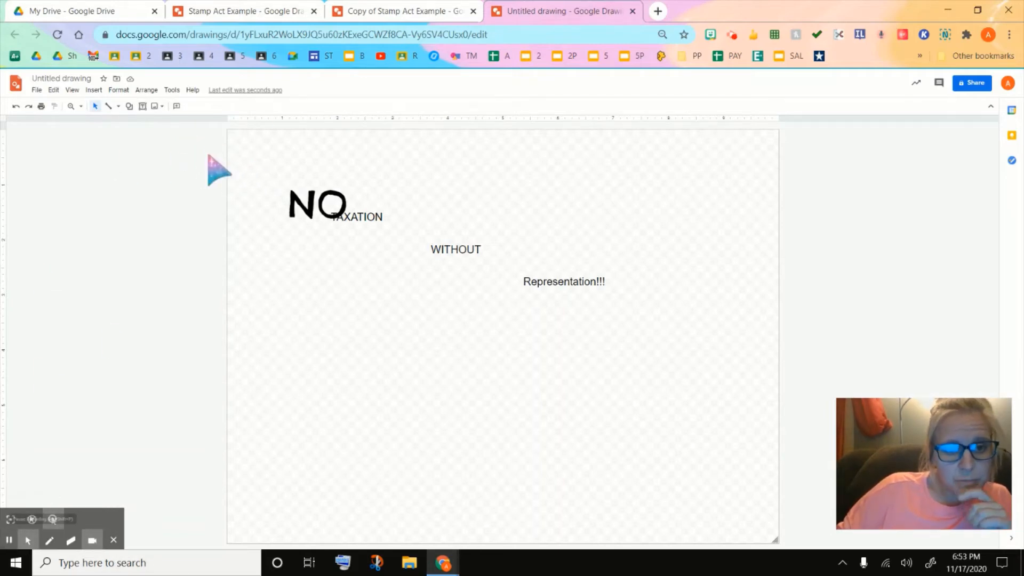
- Fill the drawing background with a custom, slightly transparent blue, about #4e86ffd8, by adjusting hue, shade and transparency
right_click(250, 154)
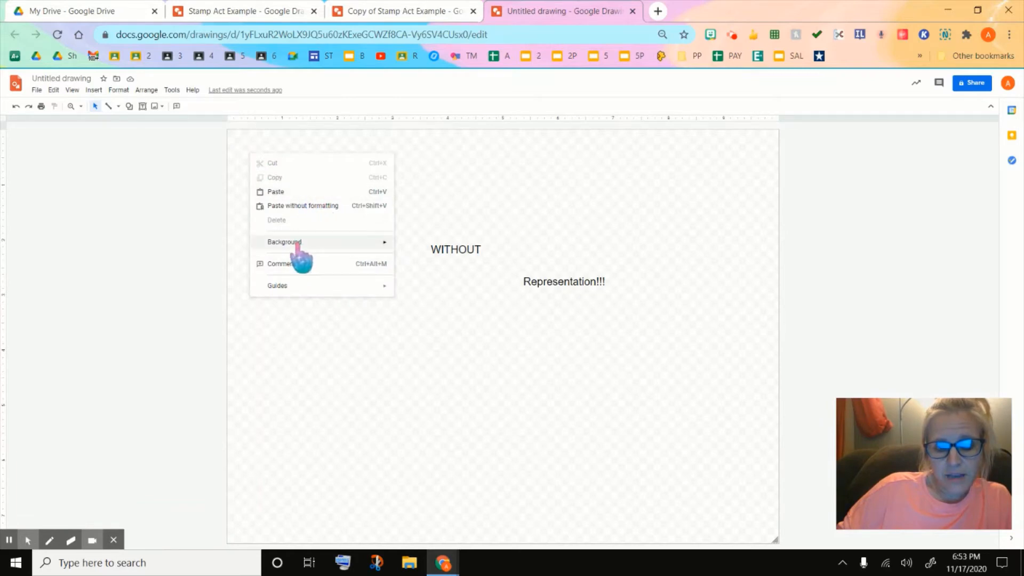
mouse_move(297, 244)
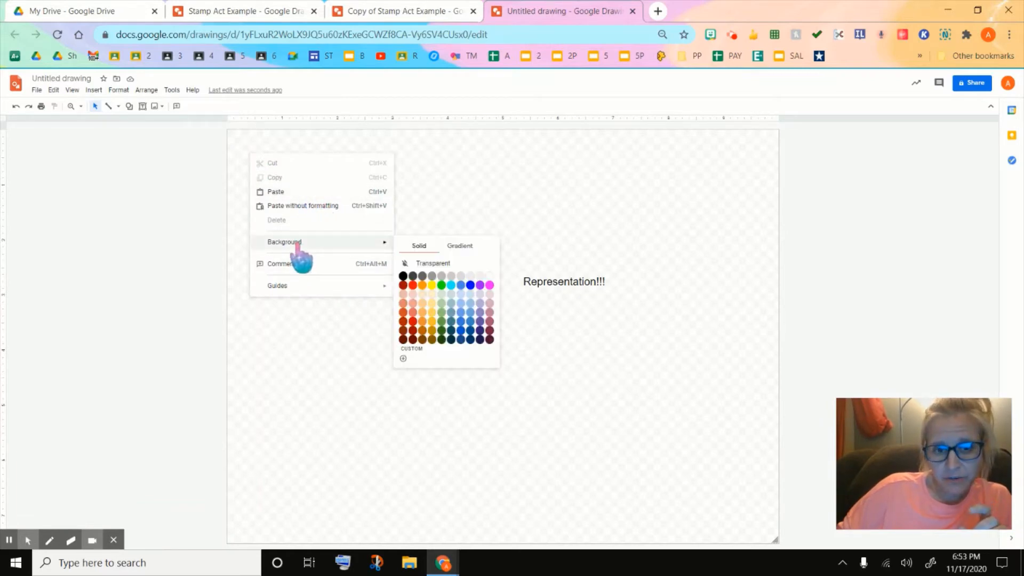
left_click(403, 357)
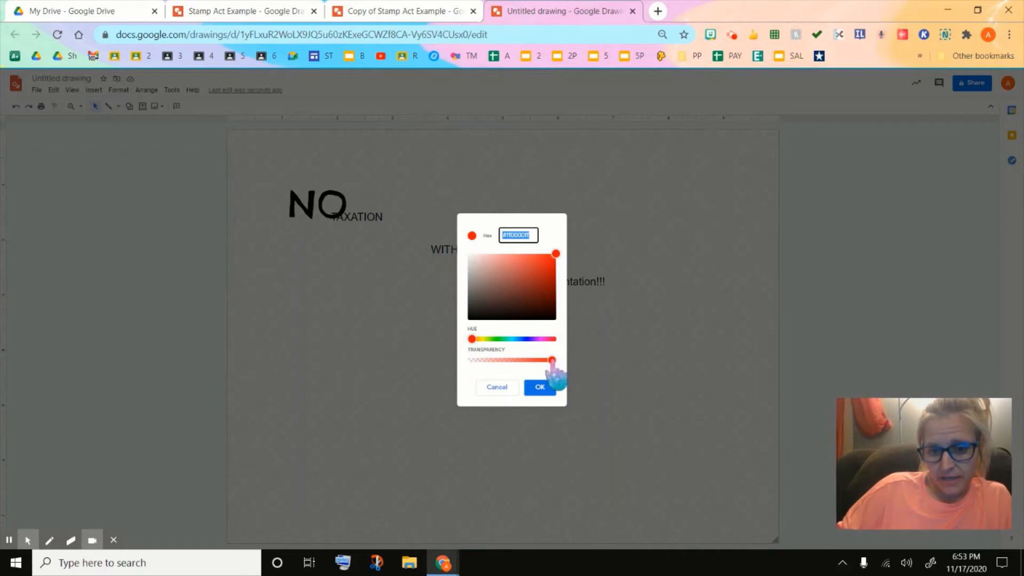
left_click_drag(552, 361, 522, 361)
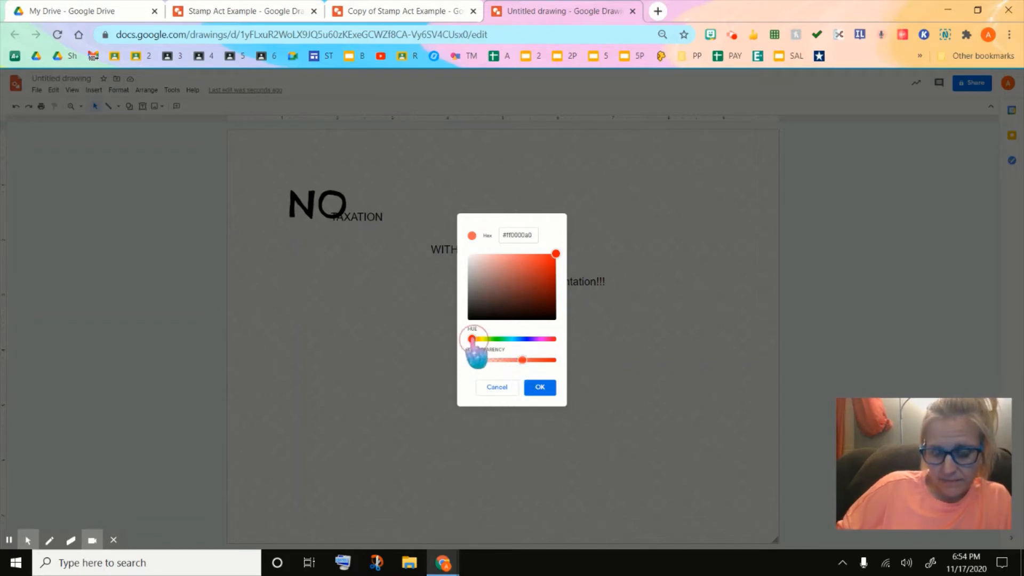
left_click_drag(471, 339, 525, 339)
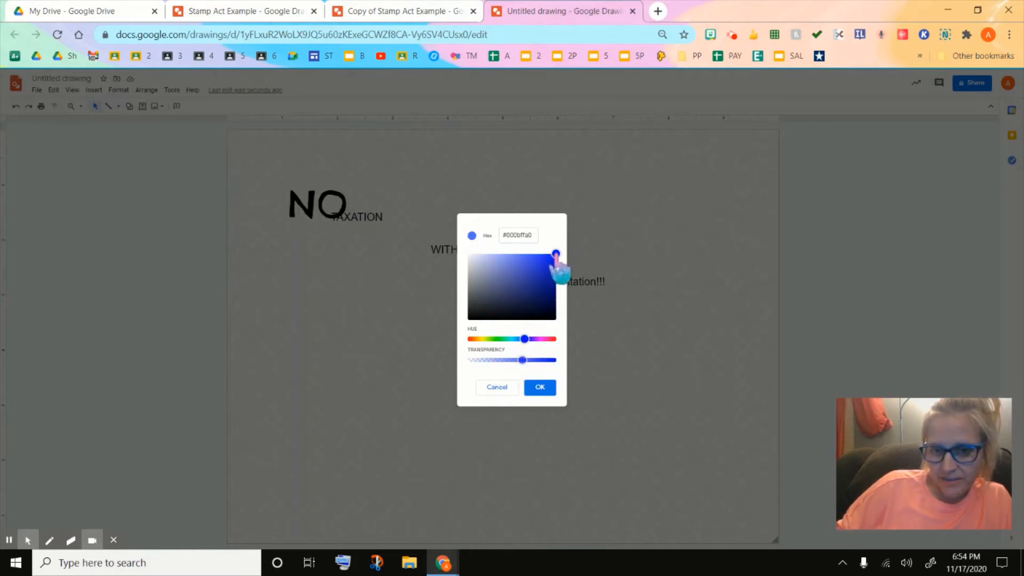
left_click_drag(556, 255, 528, 252)
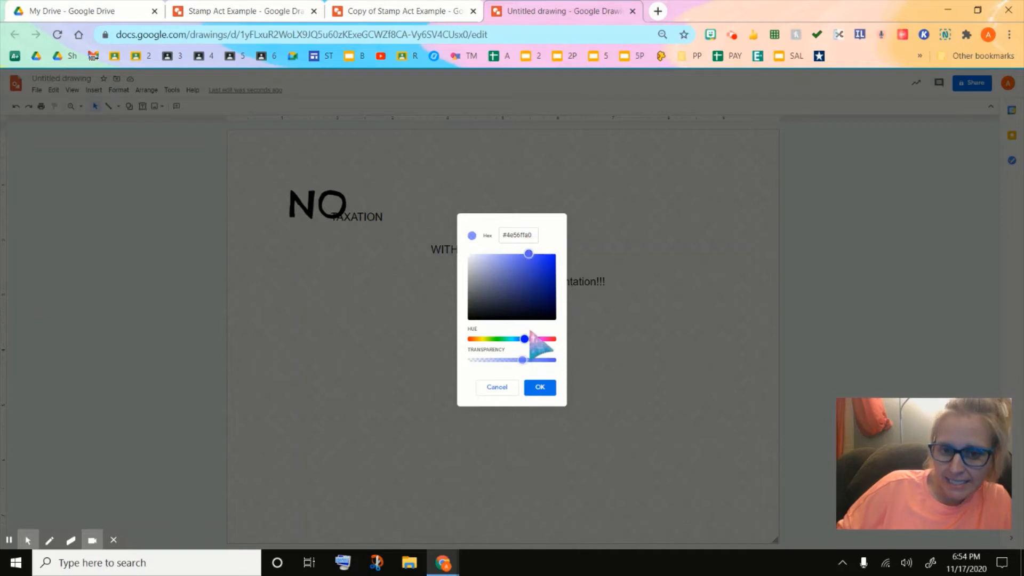
left_click_drag(524, 339, 521, 339)
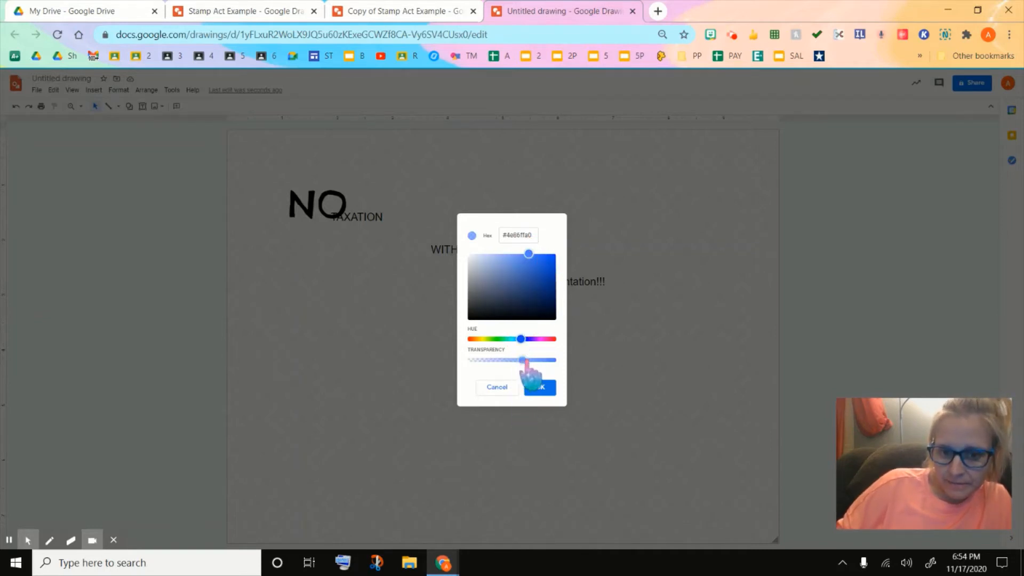
left_click_drag(532, 360, 539, 360)
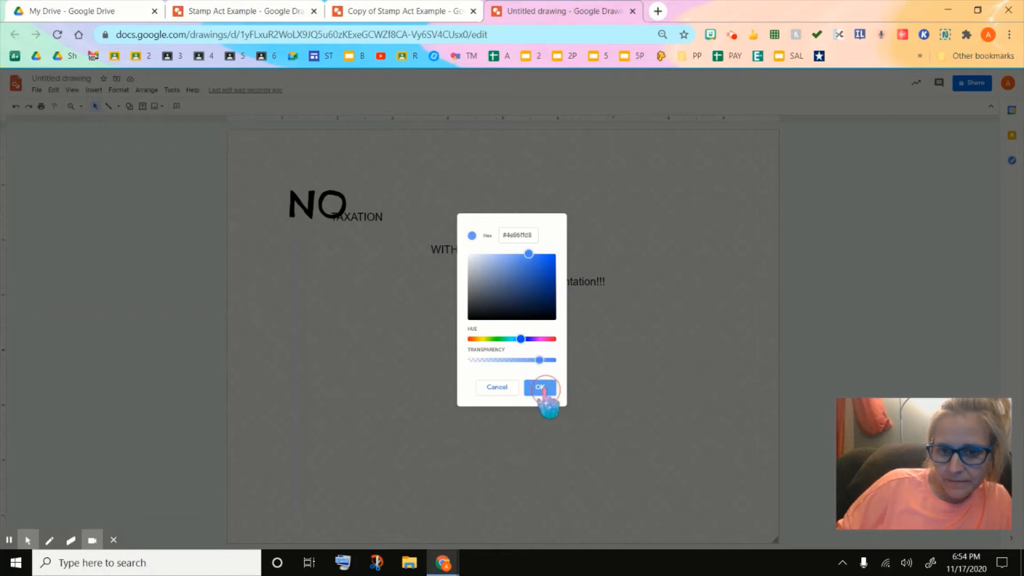
left_click(544, 389)
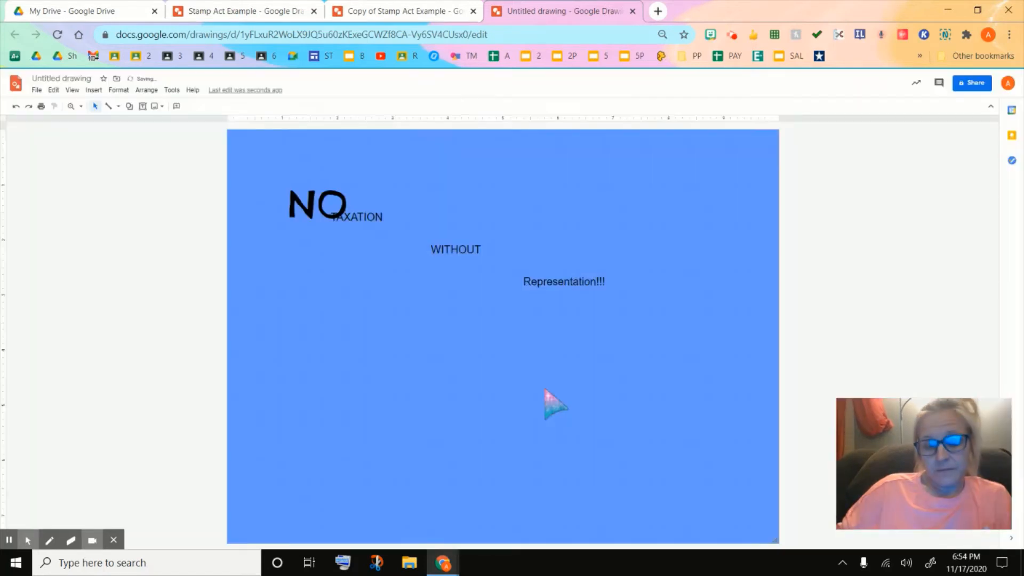
- Make the word NO bold and dark red, and increase its font size to 54
left_click(293, 205)
left_click_drag(318, 205, 358, 203)
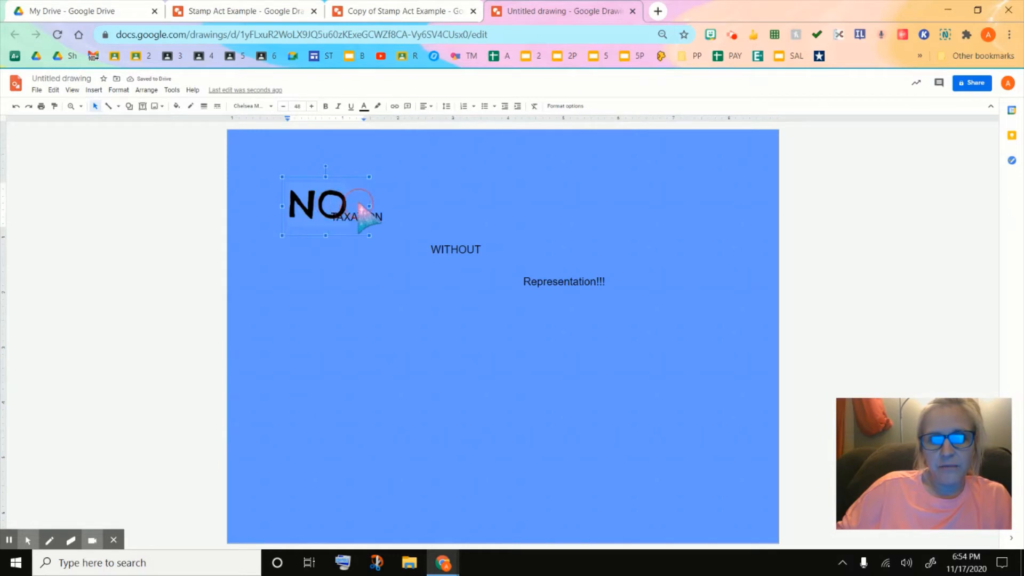
left_click(364, 106)
left_click(377, 169)
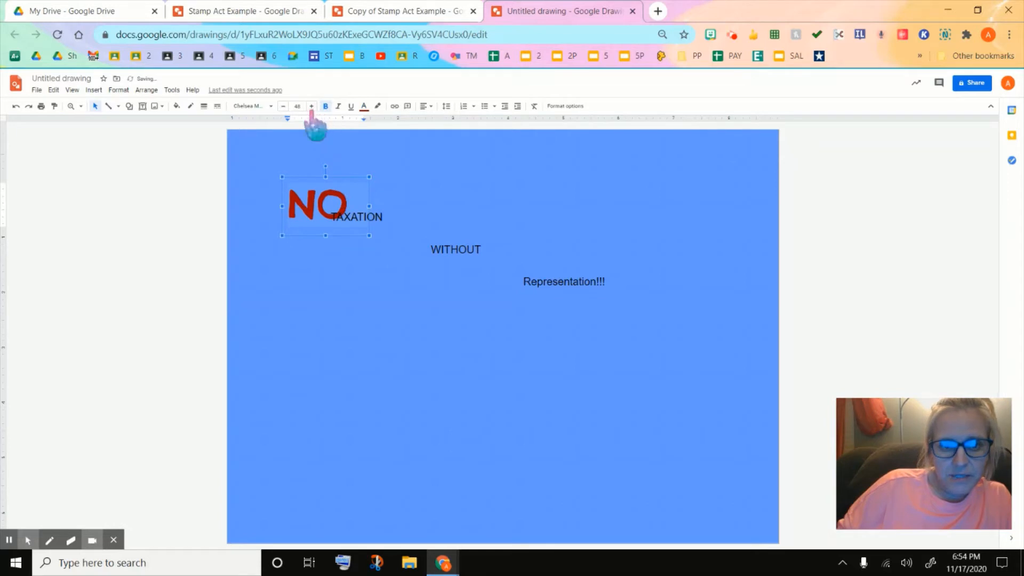
left_click(312, 106)
left_click(311, 106)
left_click(312, 106)
left_click(312, 106)
left_click(312, 106)
left_click(311, 106)
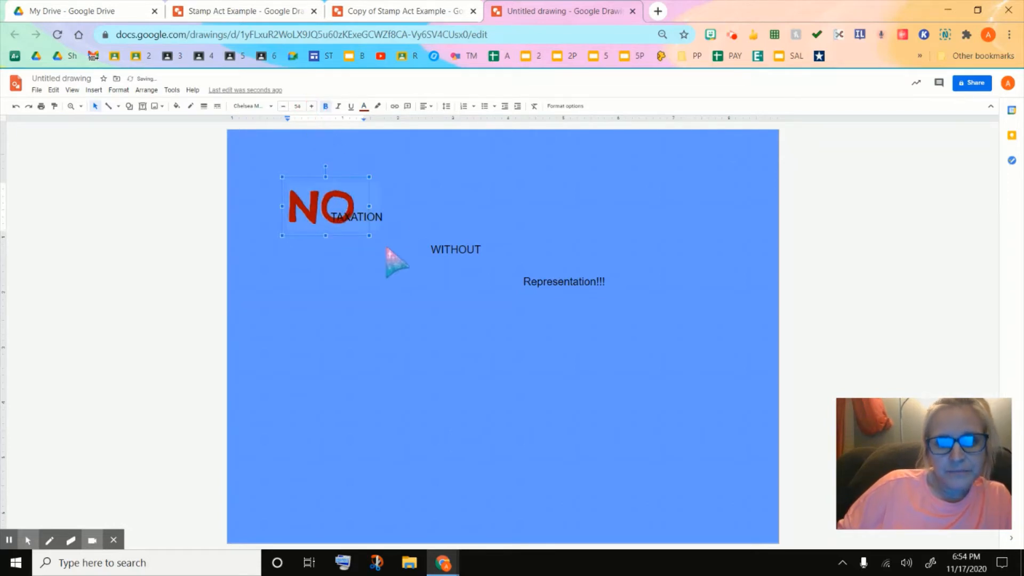
- Copy the formatting of the word NO with Paint format onto TAXATION, WITHOUT and Representation
left_click(312, 199)
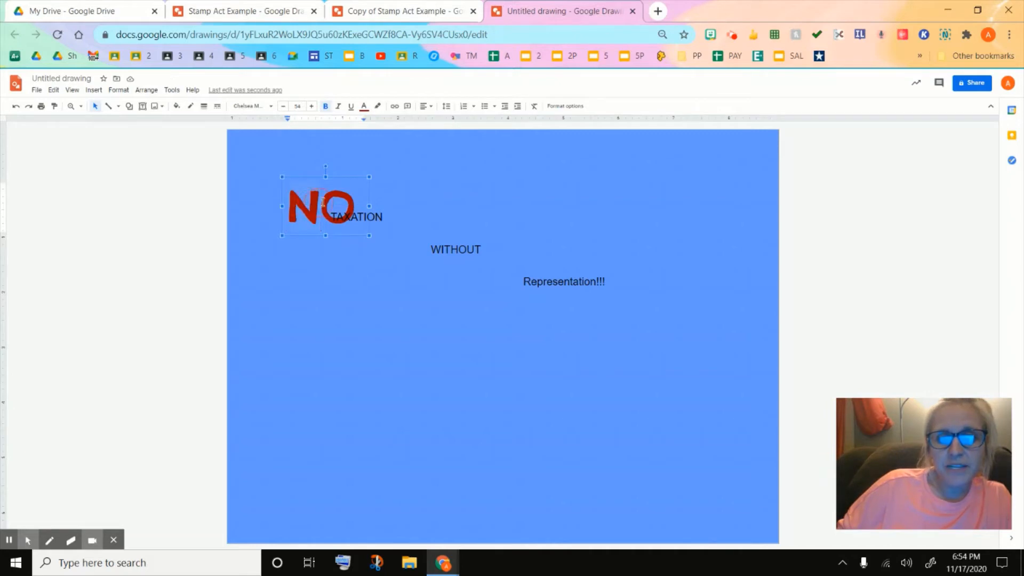
left_click_drag(323, 203, 356, 207)
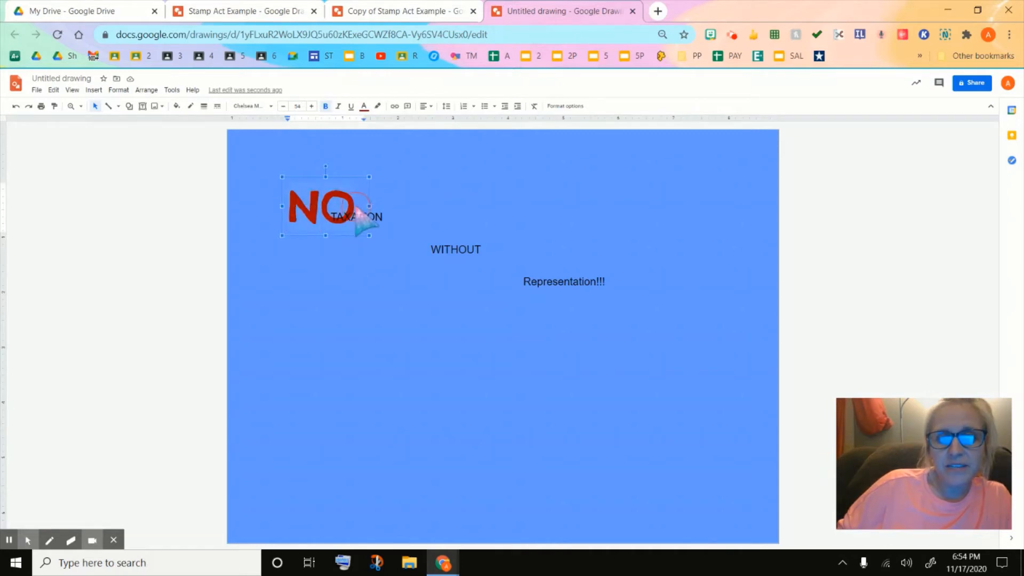
left_click(54, 106)
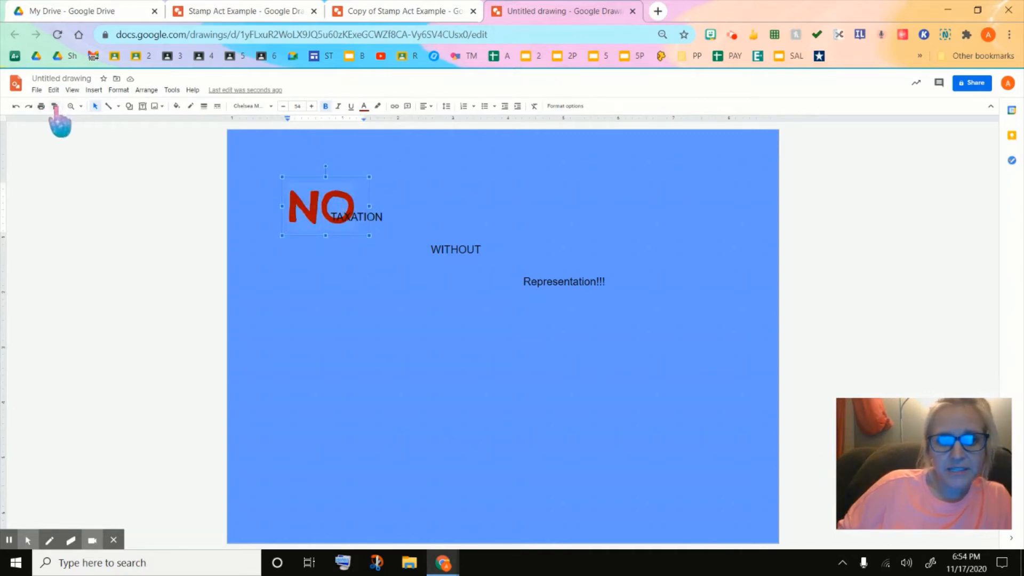
left_click(53, 106)
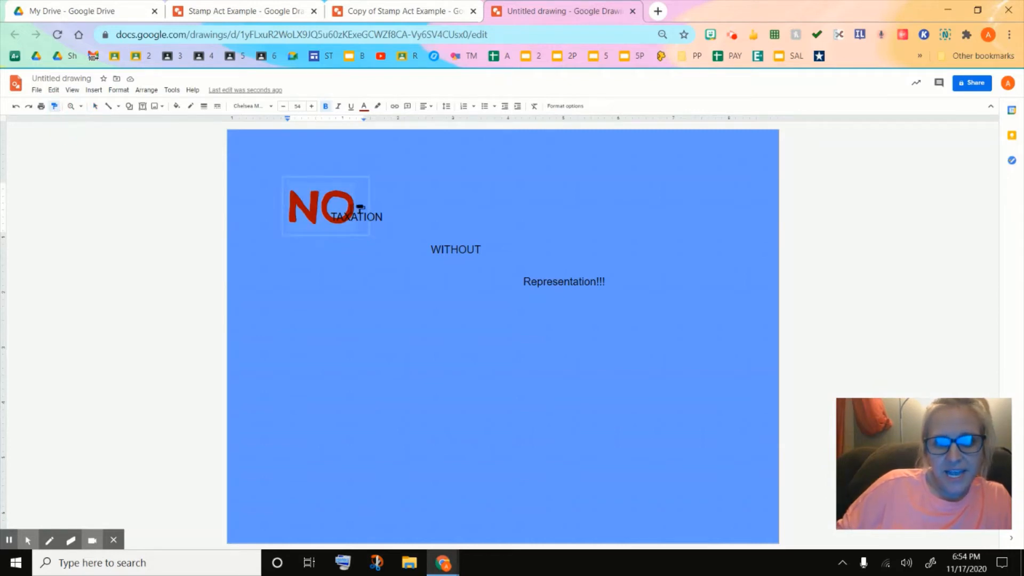
left_click(384, 216)
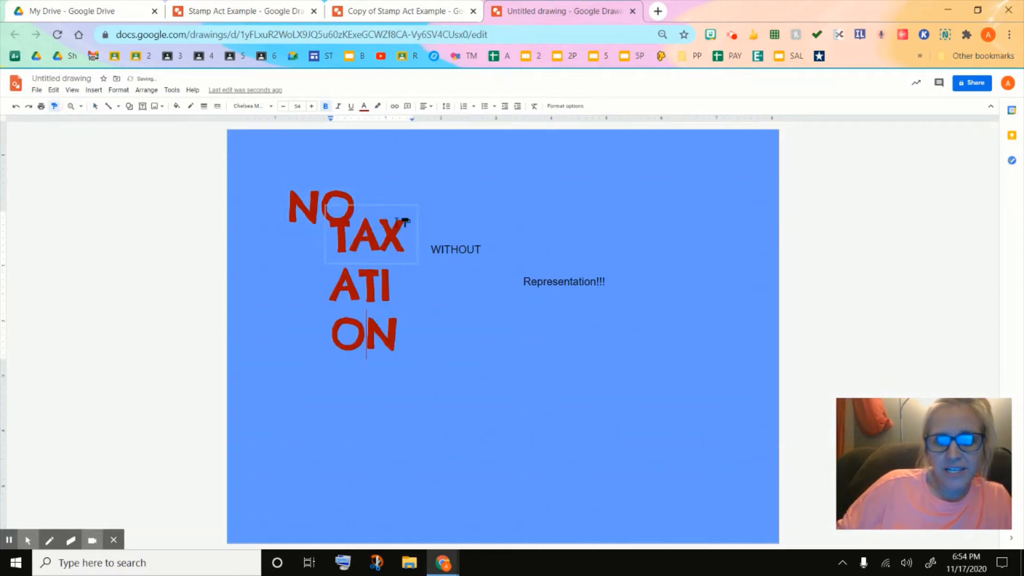
left_click(450, 249)
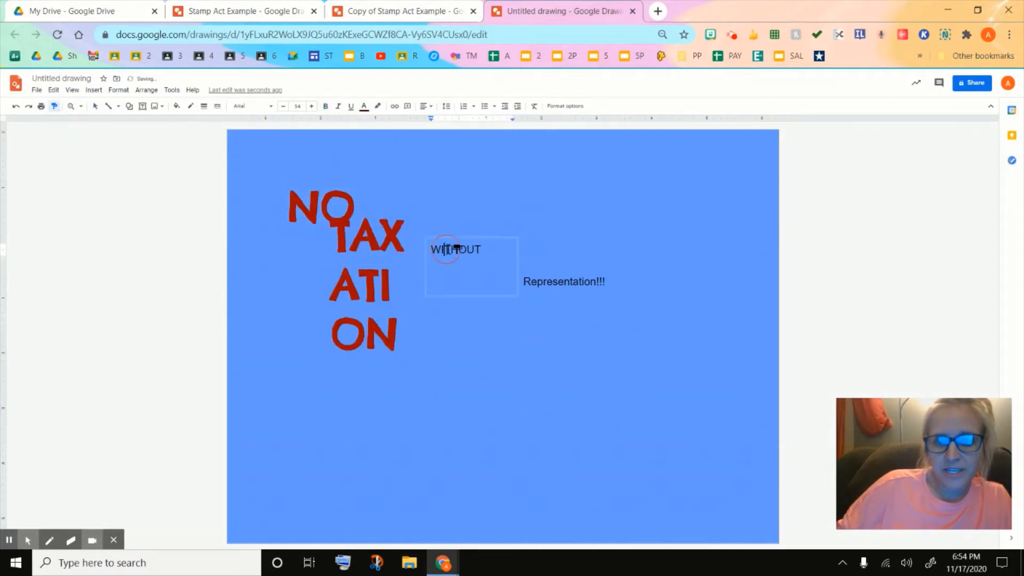
left_click(568, 277)
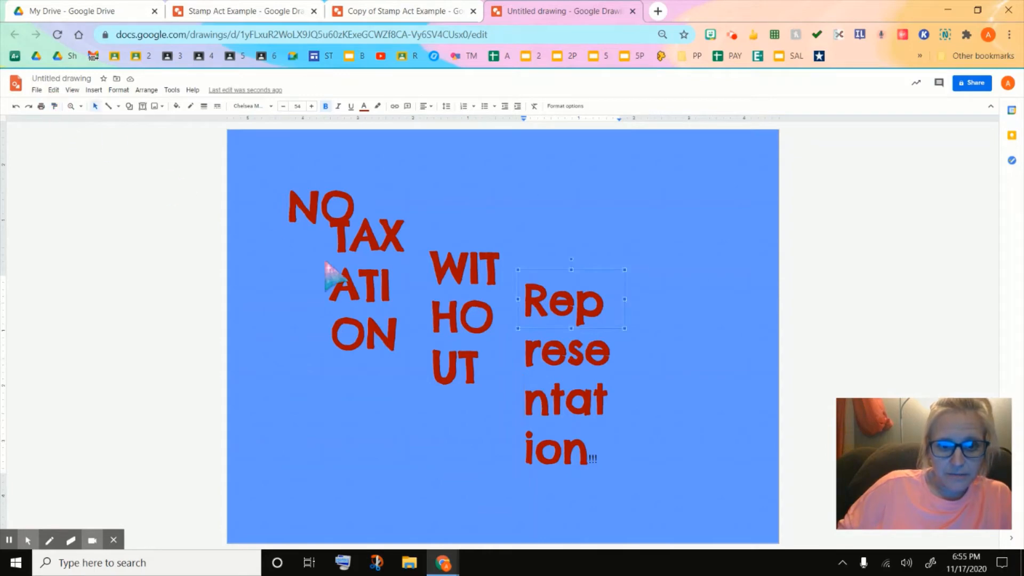
- Widen the TAXATION text box so the whole word fits on one line
left_click(397, 251)
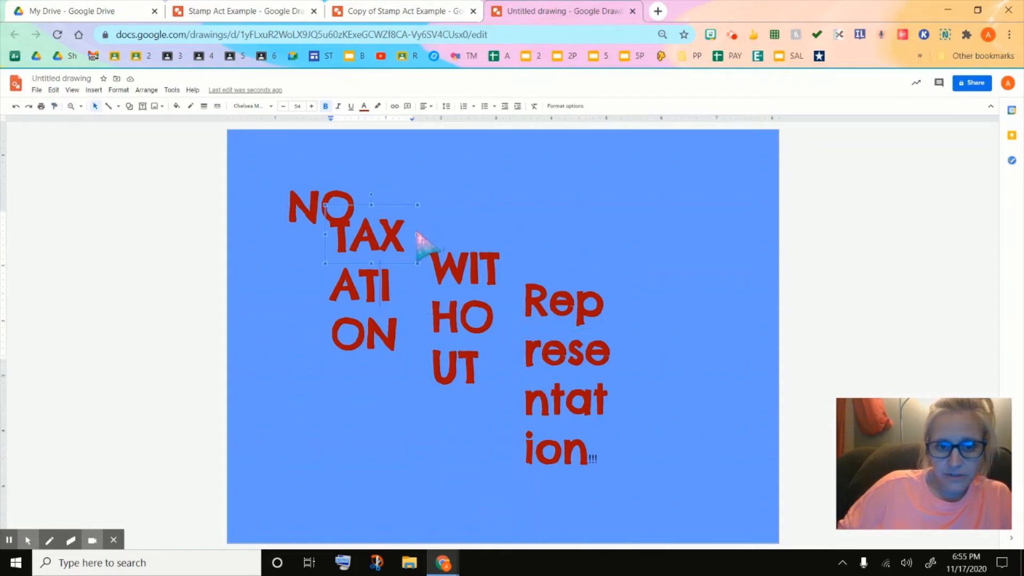
left_click_drag(418, 234, 608, 238)
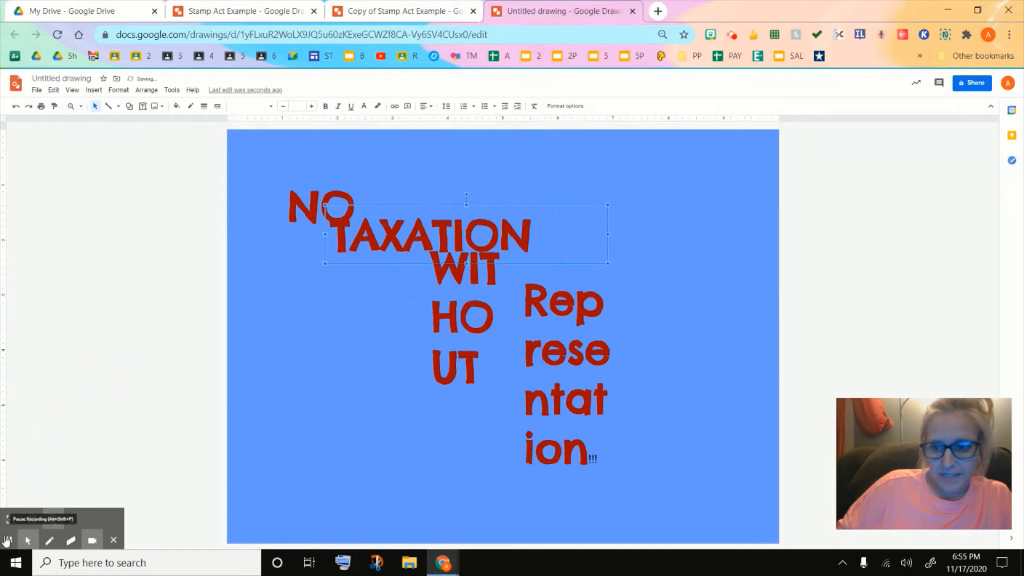